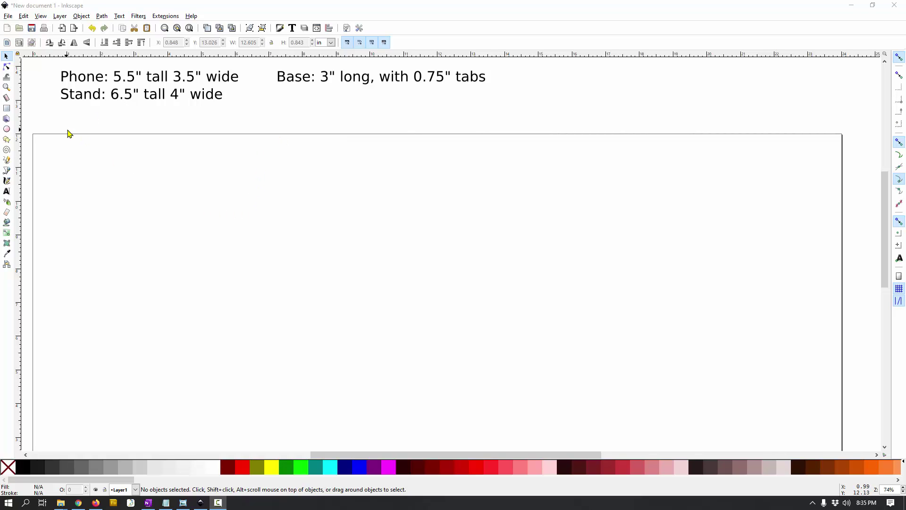
# Step: Draw a rectangle about 2.96 in wide and 4.61 in tall in the page's upper-left area and remove its stroke
pyautogui.click(6, 108)
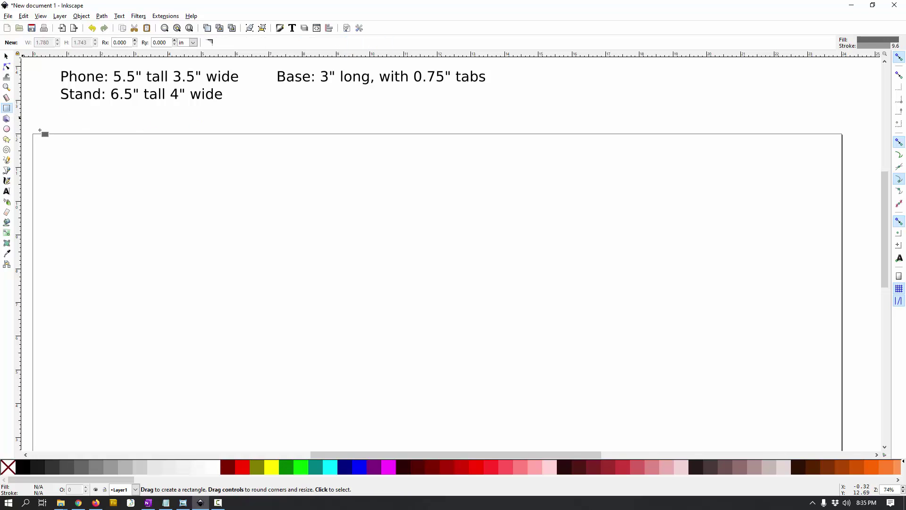
pyautogui.moveTo(65, 154); pyautogui.dragTo(165, 312)
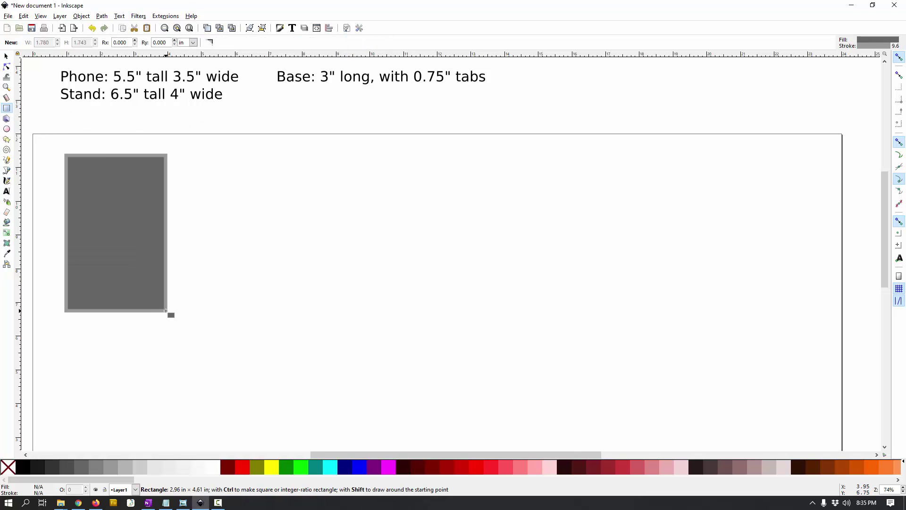
pyautogui.click(6, 57)
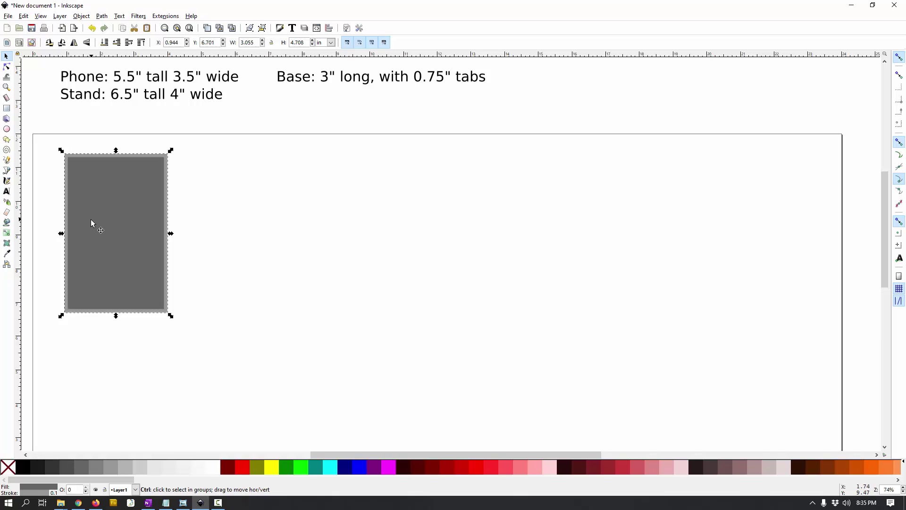
pyautogui.hotkey('ctrl', 'shift', 'f')
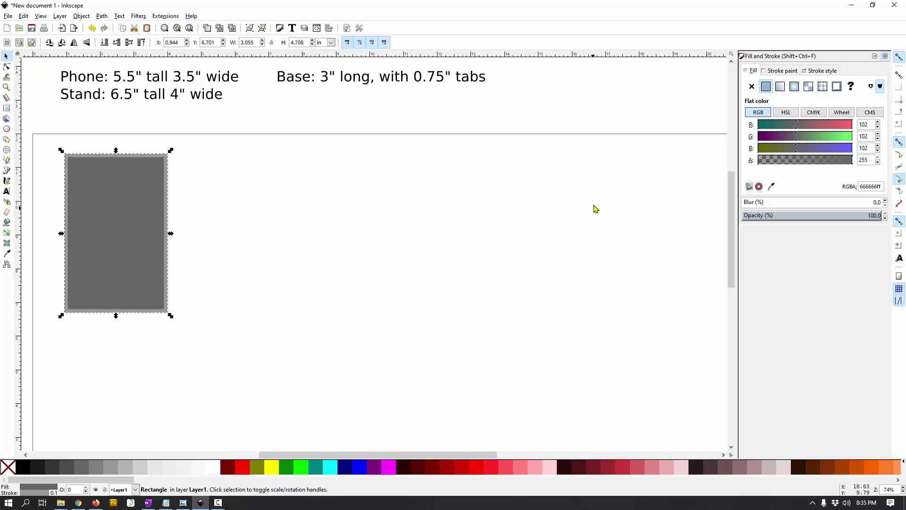
pyautogui.click(780, 72)
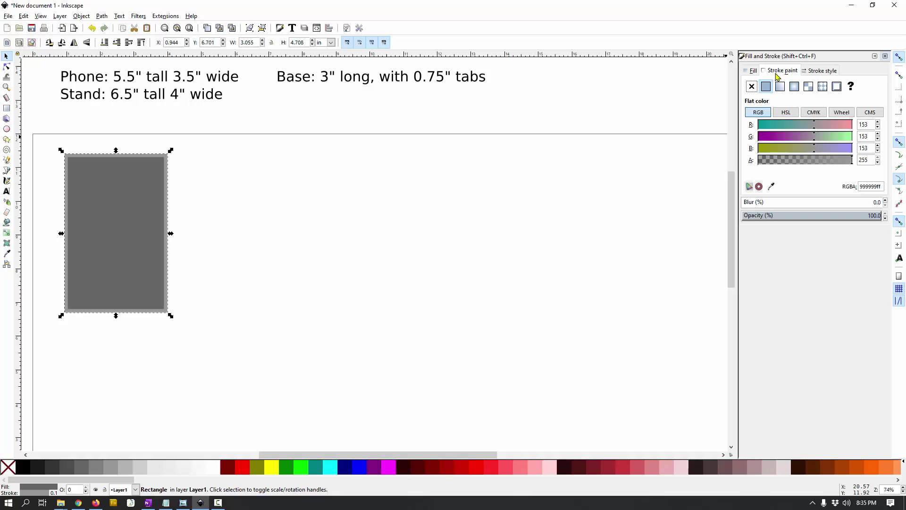
pyautogui.click(751, 87)
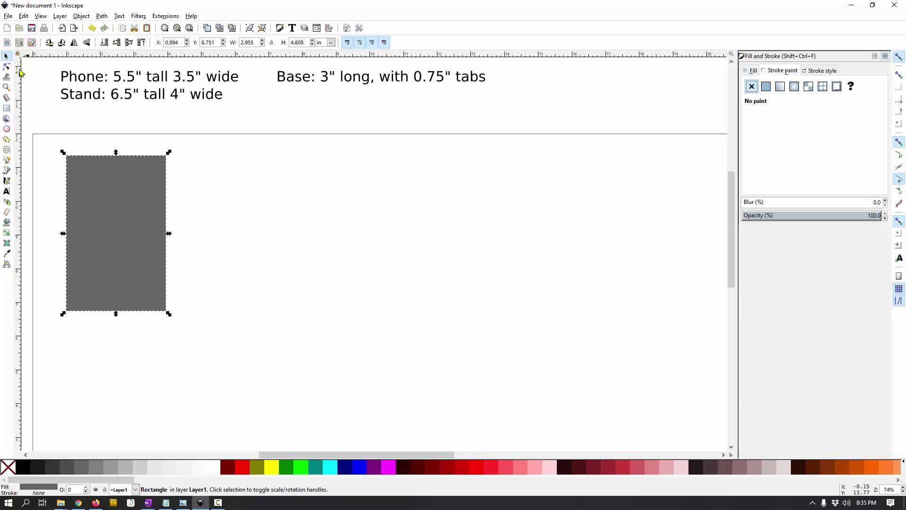
# Step: Resize the rectangle for the stand's back to 4 in wide and 6.5 in tall
pyautogui.click(207, 194)
pyautogui.click(134, 193)
pyautogui.moveTo(134, 216); pyautogui.dragTo(125, 230)
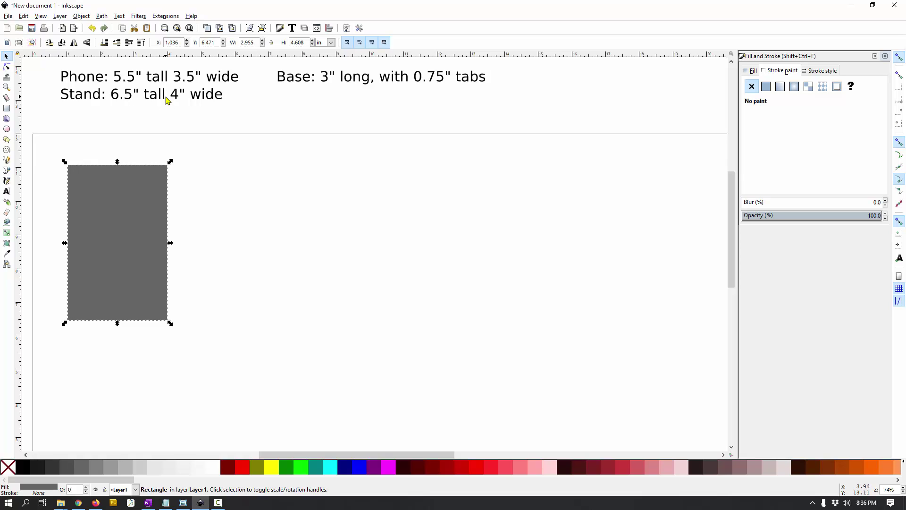
pyautogui.doubleClick(298, 43)
pyautogui.write('6.5')
pyautogui.press('Return')
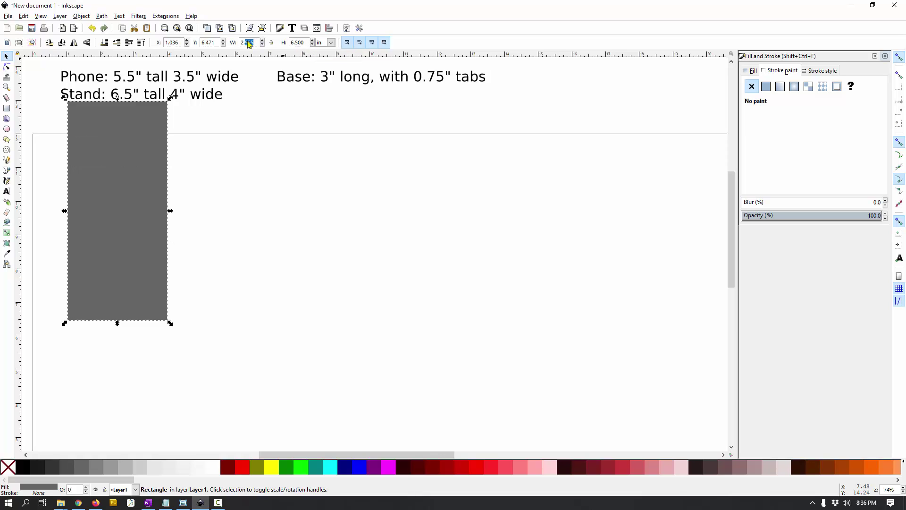
pyautogui.doubleClick(248, 43)
pyautogui.write('4')
pyautogui.press('Return')
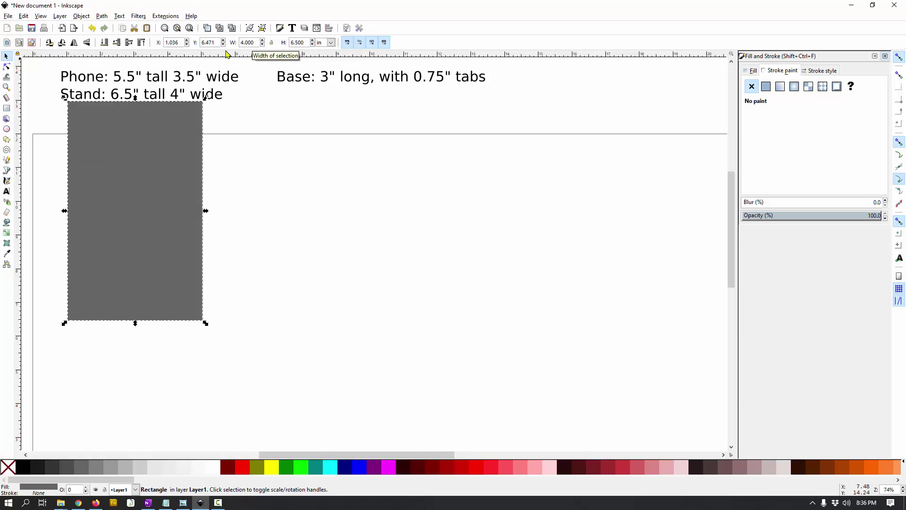
# Step: Move the stand rectangle inside the page's upper-left corner, at about X 0.31 and Y 5.06 in, and fill it with magenta
pyautogui.moveTo(161, 150); pyautogui.dragTo(124, 194)
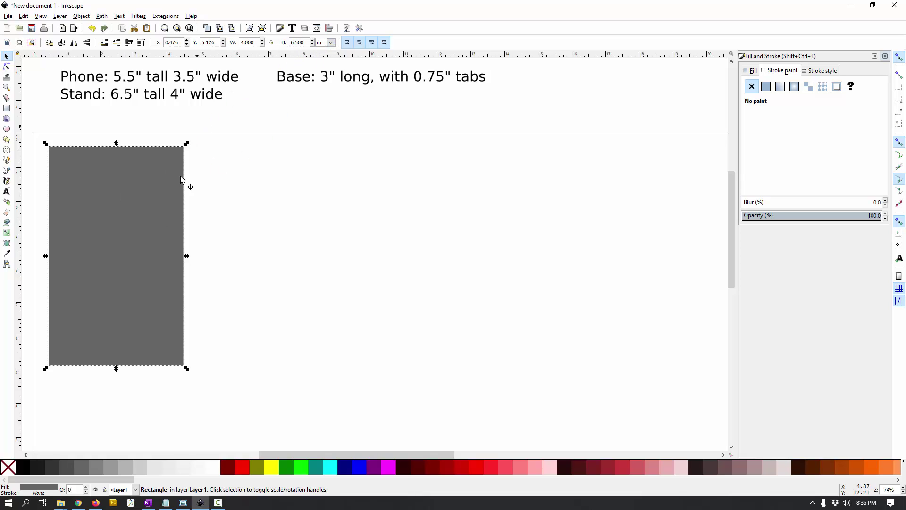
pyautogui.moveTo(134, 228); pyautogui.dragTo(128, 230)
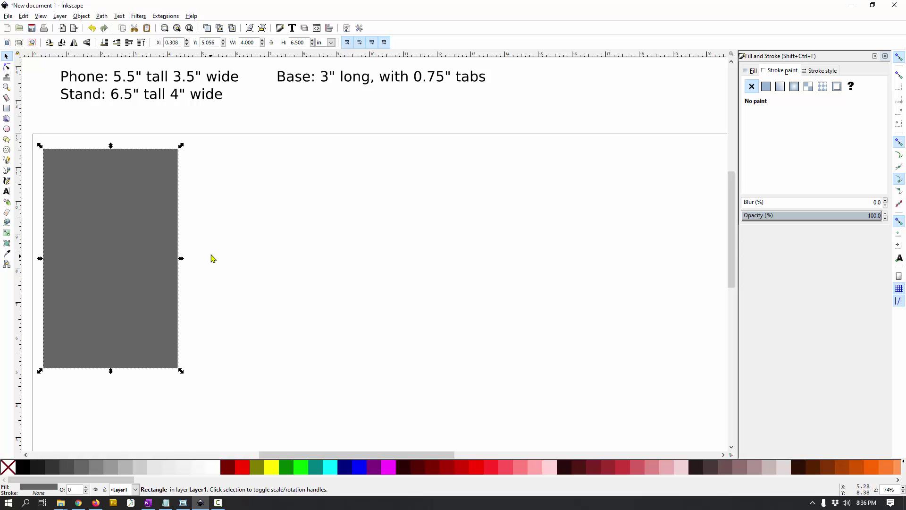
pyautogui.click(391, 469)
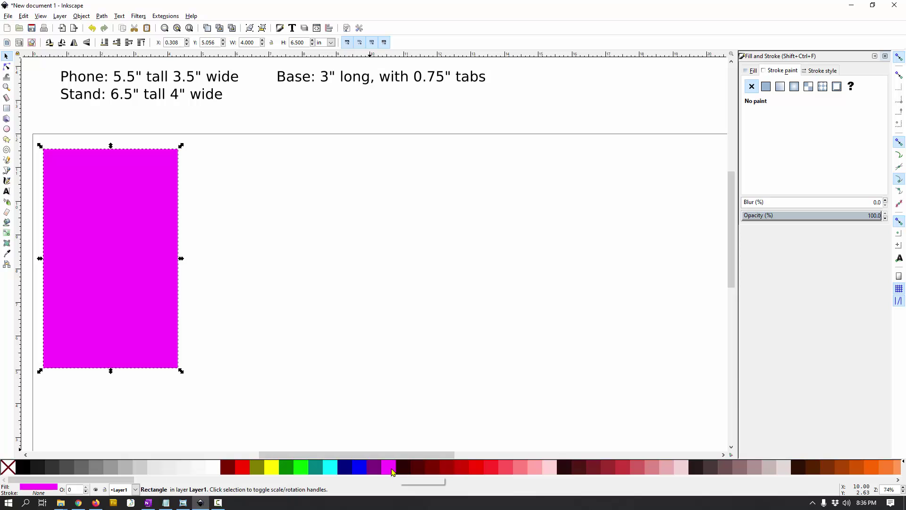
# Step: Draw a second rectangle about 3.21 in wide and 3.17 in tall to the right of the magenta one
pyautogui.click(7, 109)
pyautogui.moveTo(229, 170); pyautogui.dragTo(336, 275)
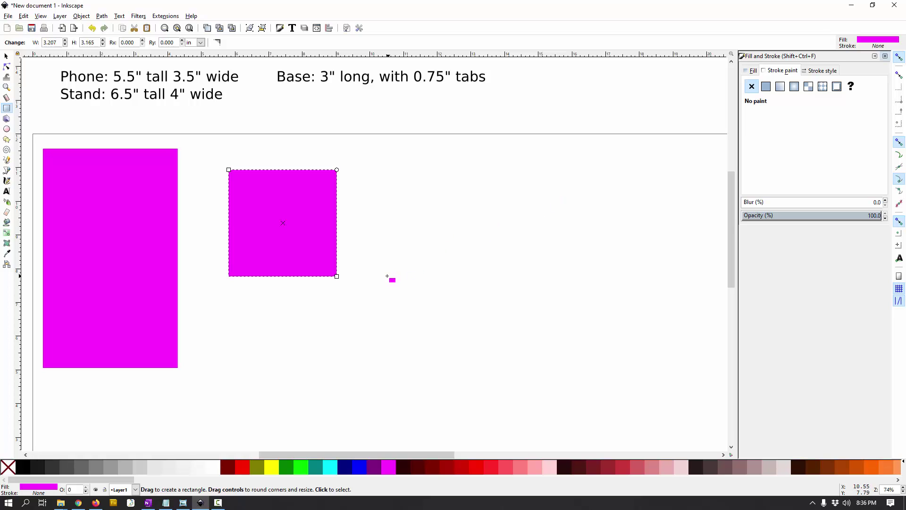
pyautogui.click(7, 58)
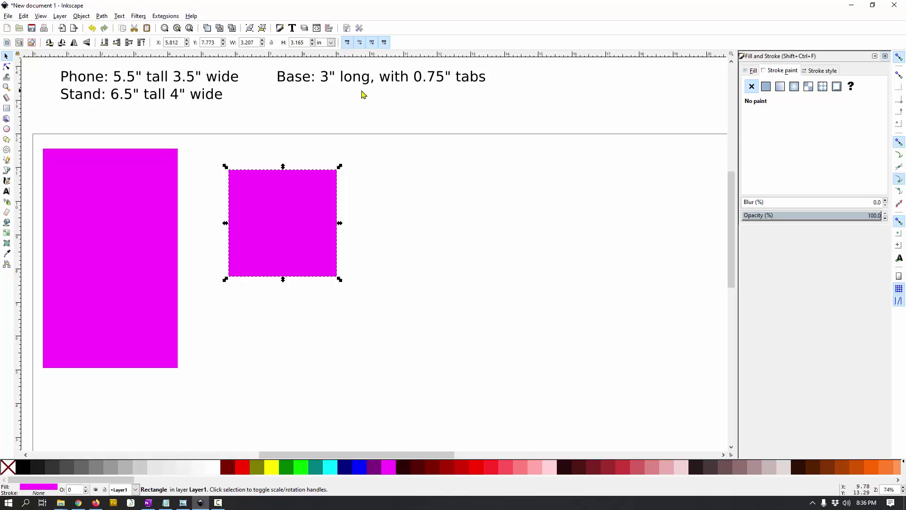
# Step: Resize the second rectangle for the base to 4 in wide and 3 in tall
pyautogui.doubleClick(301, 42)
pyautogui.write('3')
pyautogui.press('Return')
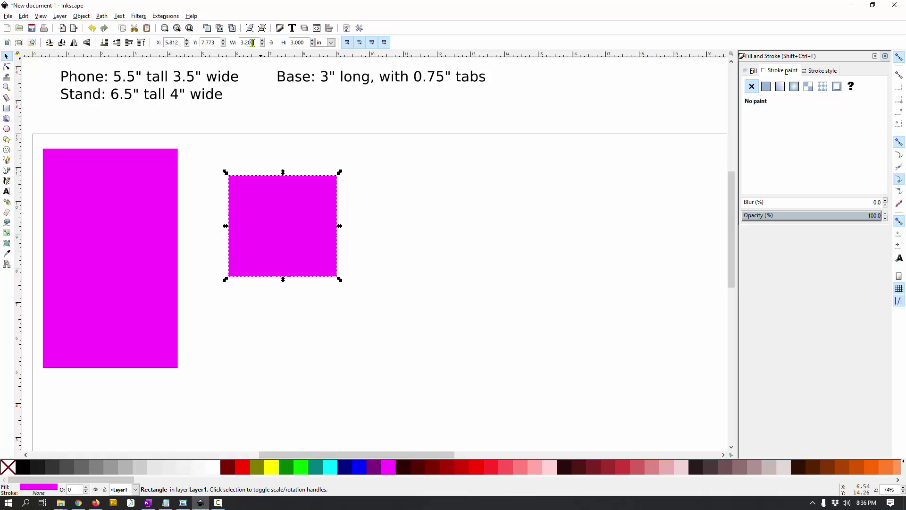
pyautogui.write('4')
pyautogui.press('Return')
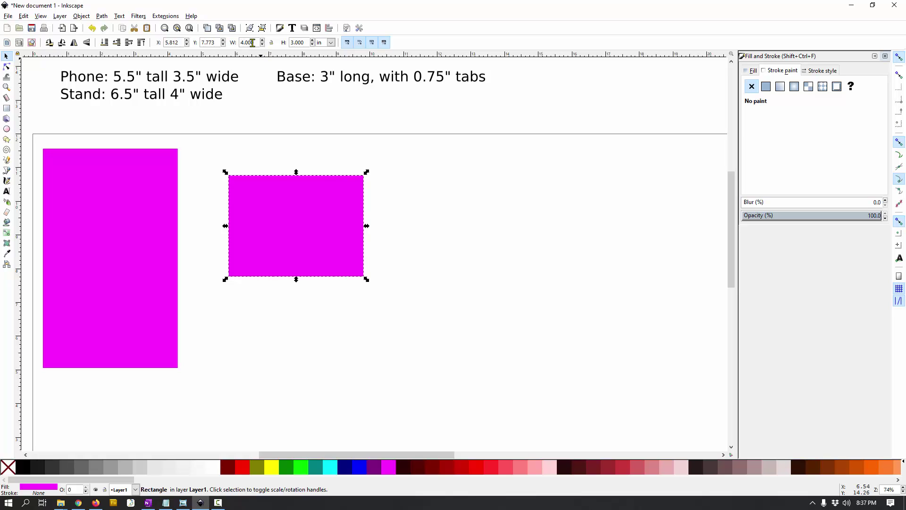
# Step: Fill the base rectangle with blue and move it to about X 5.63 and Y 6.58 in, leaving room above it
pyautogui.moveTo(298, 202); pyautogui.dragTo(297, 227)
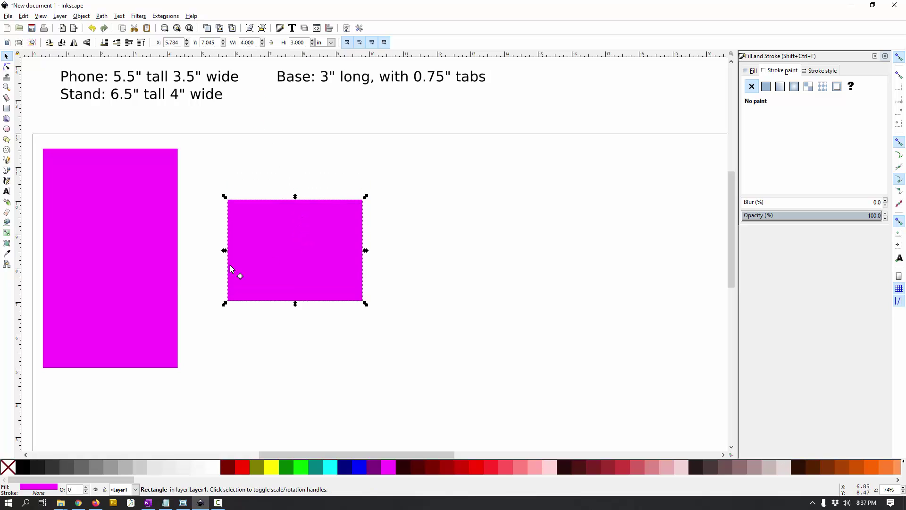
pyautogui.moveTo(292, 262); pyautogui.dragTo(280, 240)
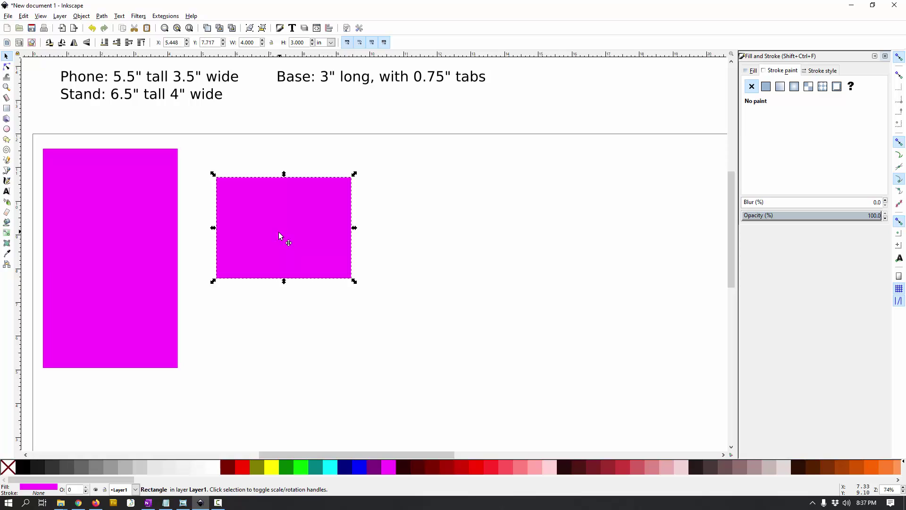
pyautogui.moveTo(279, 231); pyautogui.dragTo(274, 259)
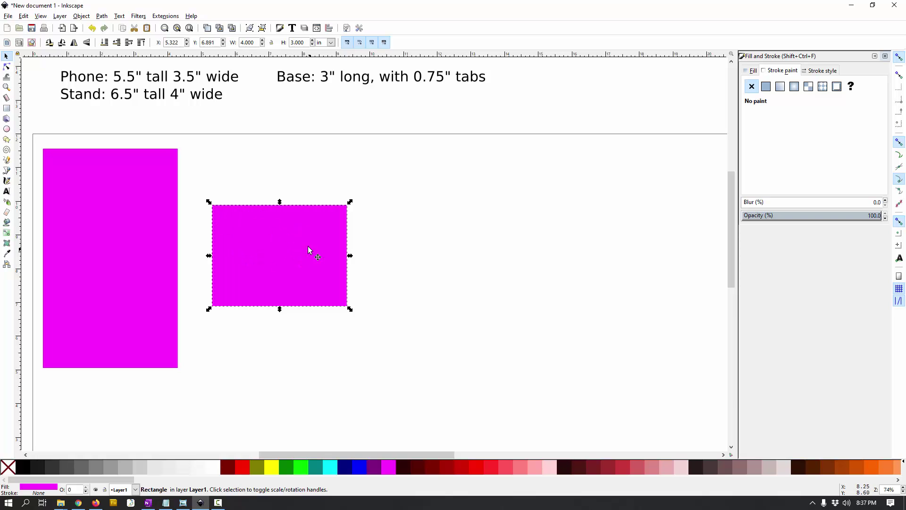
pyautogui.moveTo(309, 251)
pyautogui.mouseDown()
pyautogui.moveTo(282, 249)
pyautogui.moveTo(314, 239)
pyautogui.mouseUp()
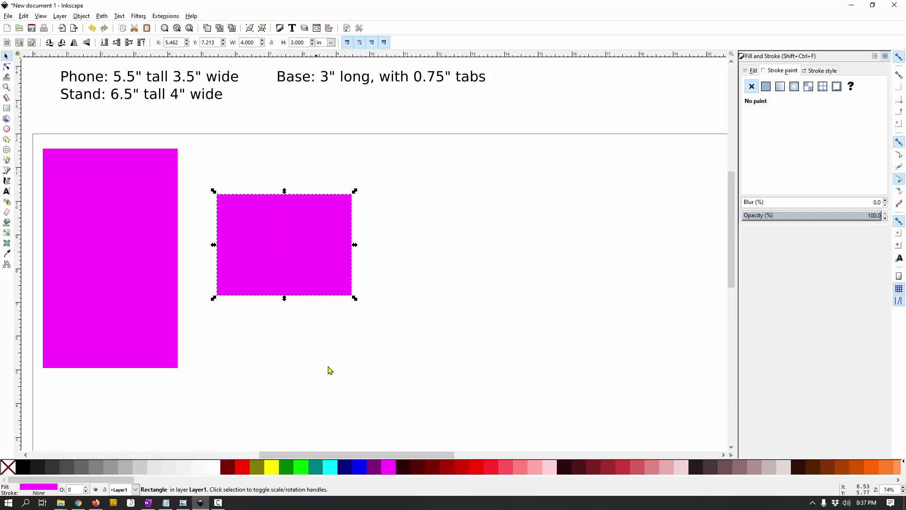
pyautogui.click(360, 468)
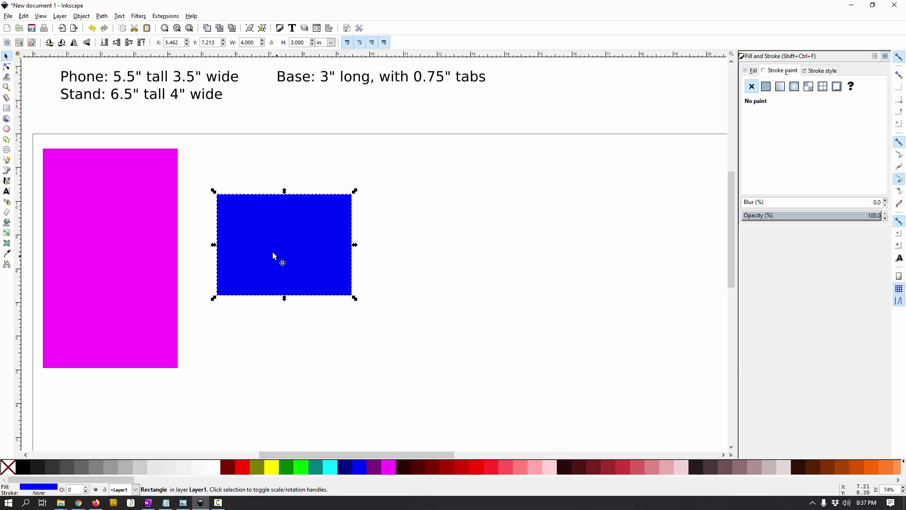
pyautogui.moveTo(272, 252); pyautogui.dragTo(285, 272)
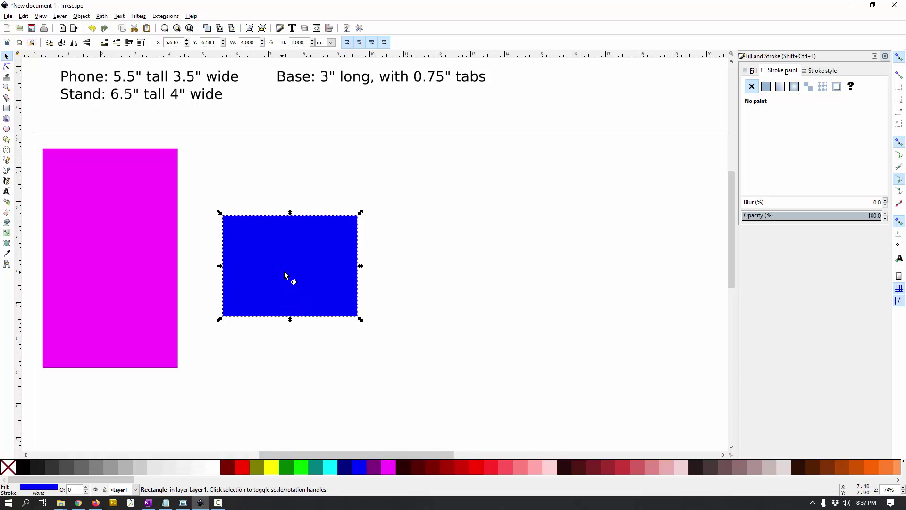
# Step: Draw a tab rectangle about 0.91 in wide and 1.08 in tall on the blue rectangle's top edge and fill it with teal
pyautogui.click(229, 182)
pyautogui.click(7, 108)
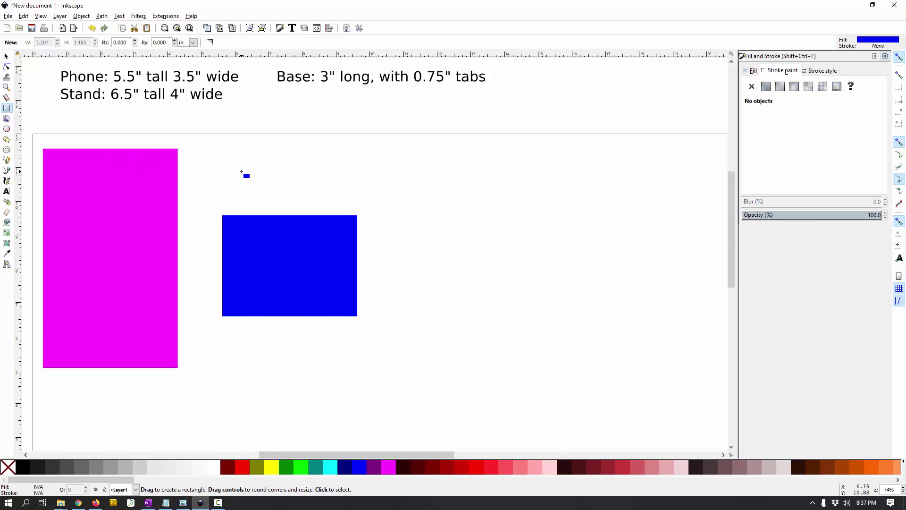
pyautogui.moveTo(240, 180); pyautogui.dragTo(271, 216)
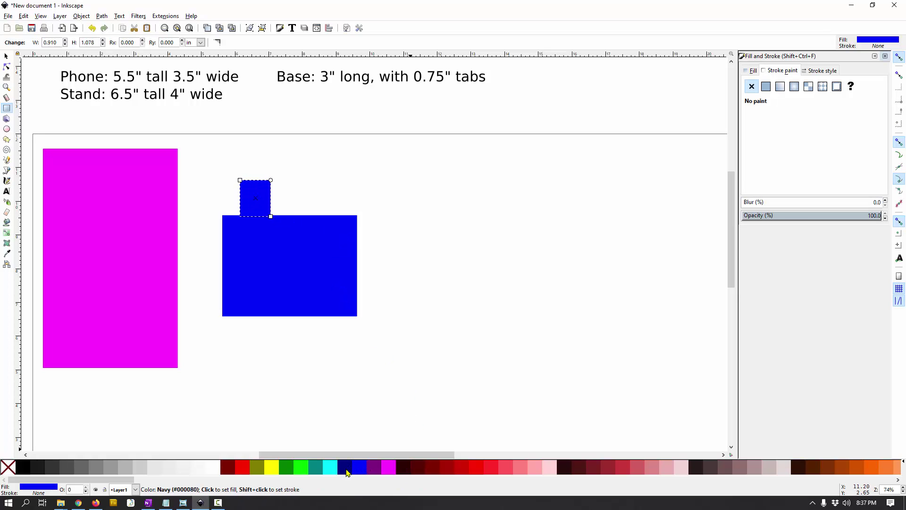
pyautogui.click(315, 467)
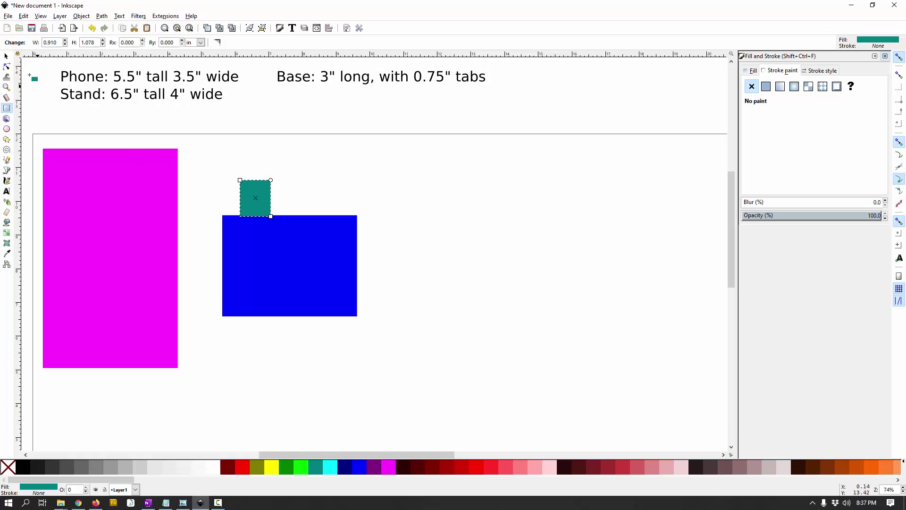
# Step: Resize the teal tab to 0.75 in wide and 0.75 in tall
pyautogui.click(6, 57)
pyautogui.moveTo(264, 205); pyautogui.dragTo(263, 206)
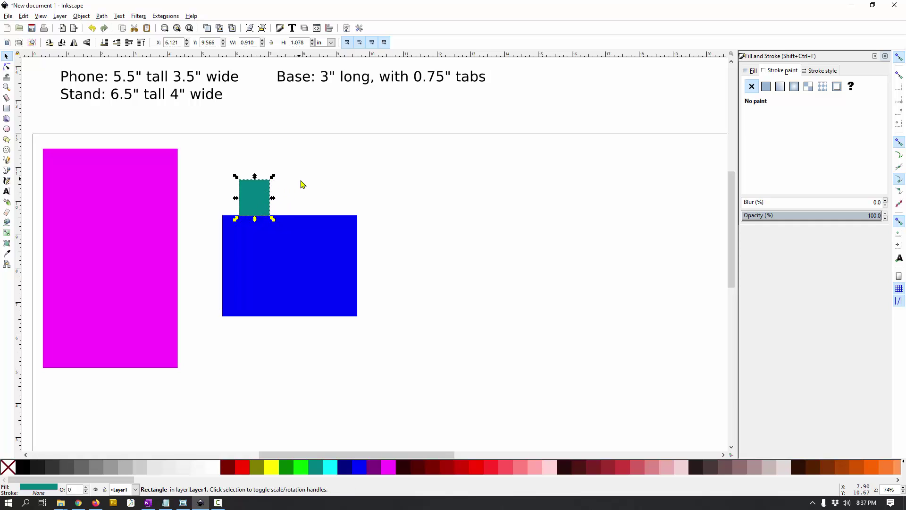
pyautogui.doubleClick(299, 42)
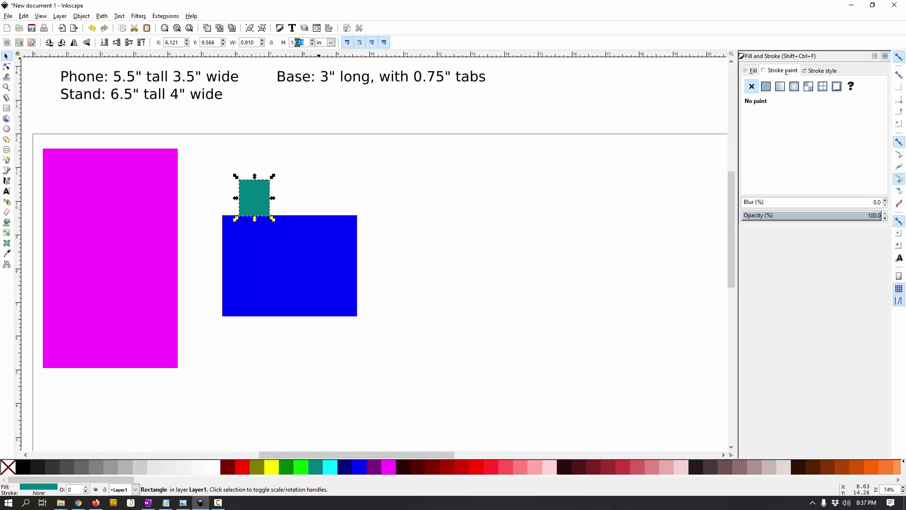
pyautogui.write('0.75')
pyautogui.press('Return')
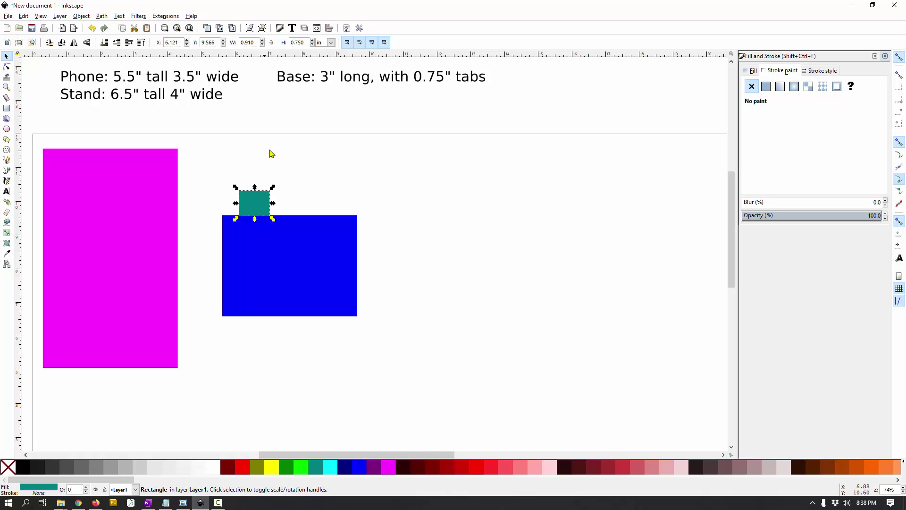
pyautogui.tripleClick(255, 43)
pyautogui.press('Return')
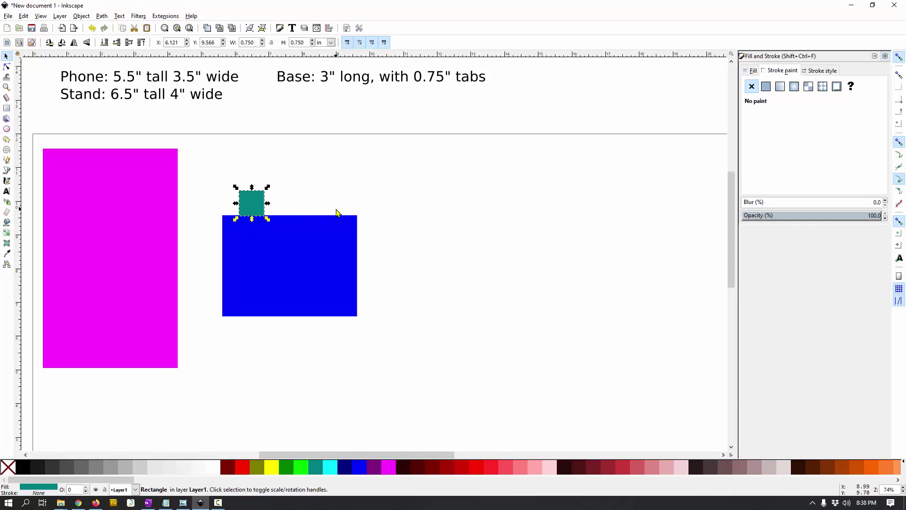
# Step: Draw another rectangle about 1.29 in wide and 0.99 in tall above and to the right of the teal tab
pyautogui.scroll(-1, 329, 207)
pyautogui.scroll(1, 328, 207)
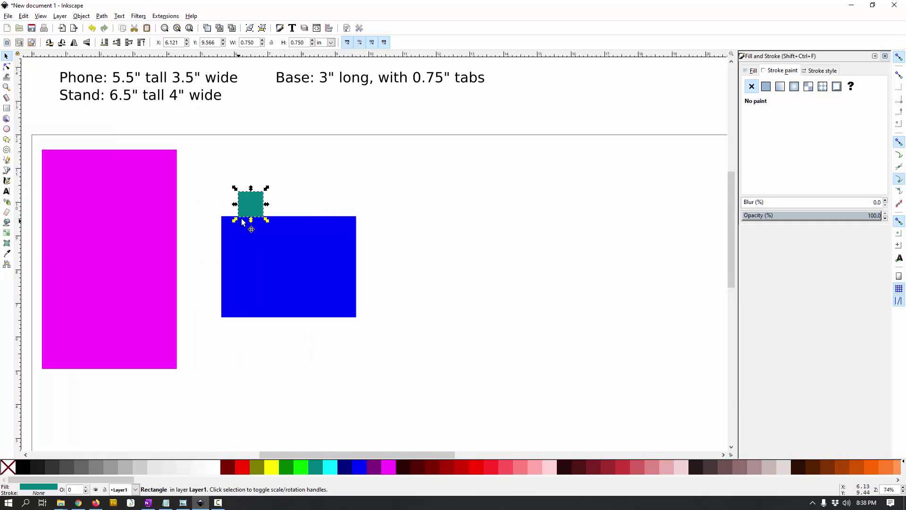
pyautogui.click(283, 179)
pyautogui.click(252, 203)
pyautogui.click(7, 108)
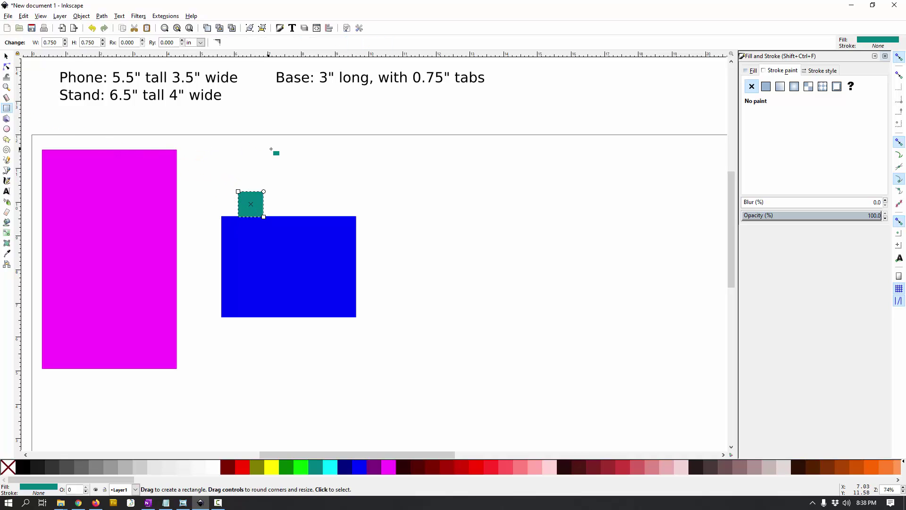
pyautogui.moveTo(270, 149); pyautogui.dragTo(314, 182)
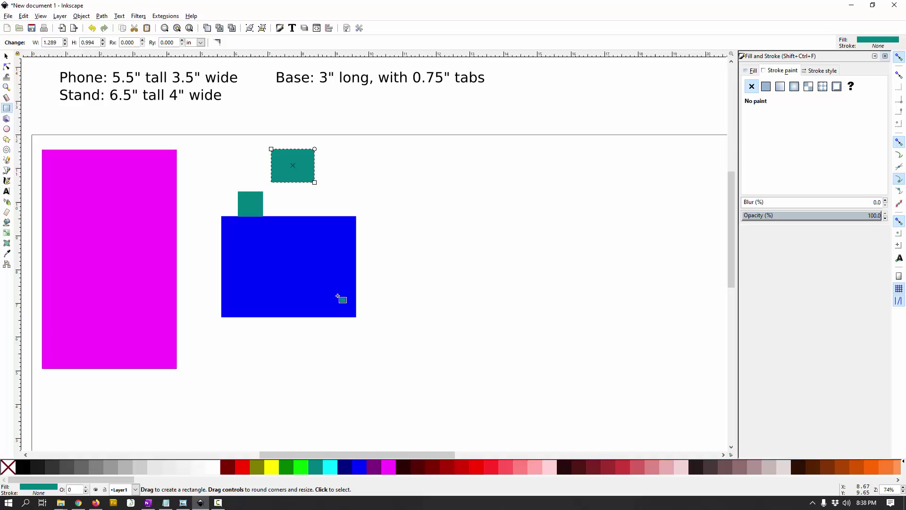
# Step: Fill the new rectangle with olive and move it slightly up and right, to about X 7.2 and Y 10.74 in
pyautogui.click(259, 468)
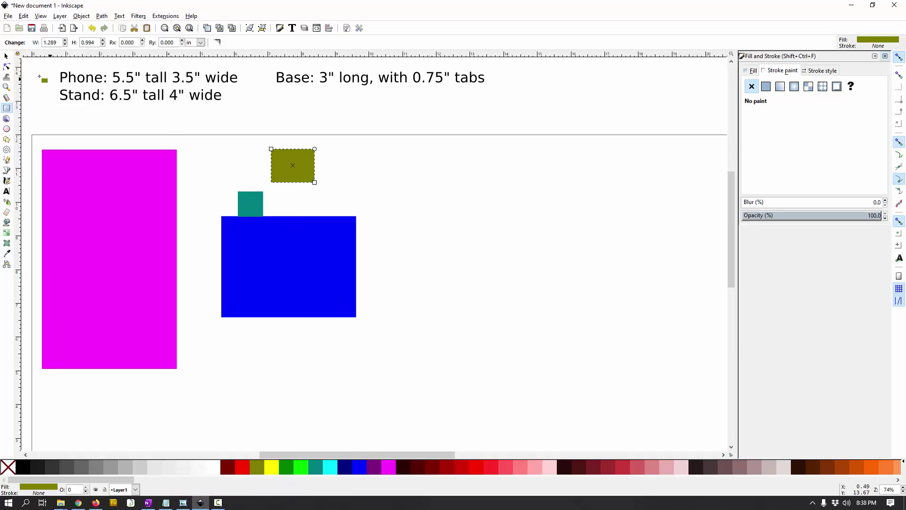
pyautogui.press('s')
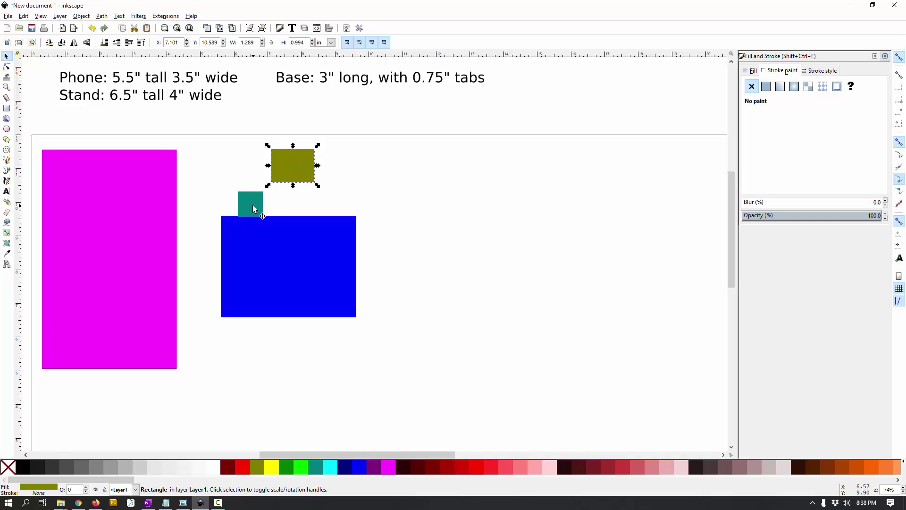
pyautogui.moveTo(289, 173); pyautogui.dragTo(298, 159)
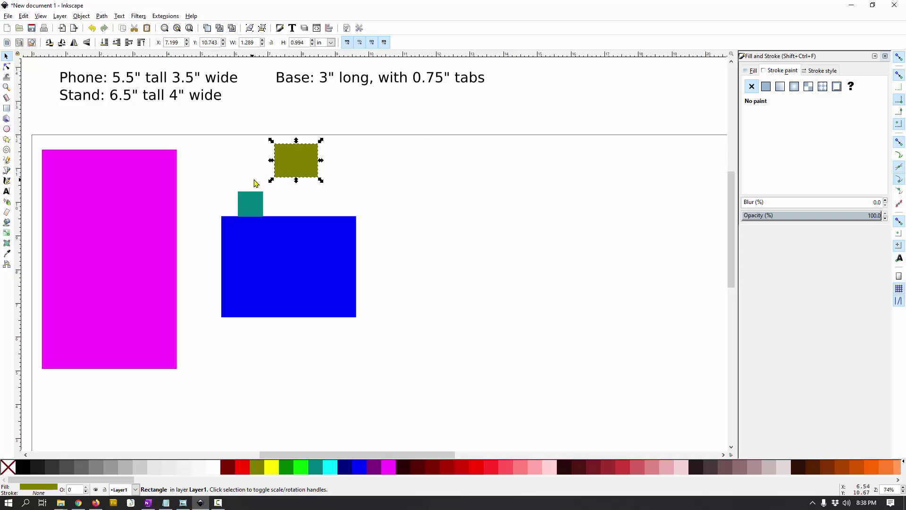
# Step: Move the olive rectangle so its lower-left corner snaps to the blue rectangle's top-left corner
pyautogui.keyDown('ctrl'); pyautogui.scroll(2, 238, 159); pyautogui.keyUp('ctrl')
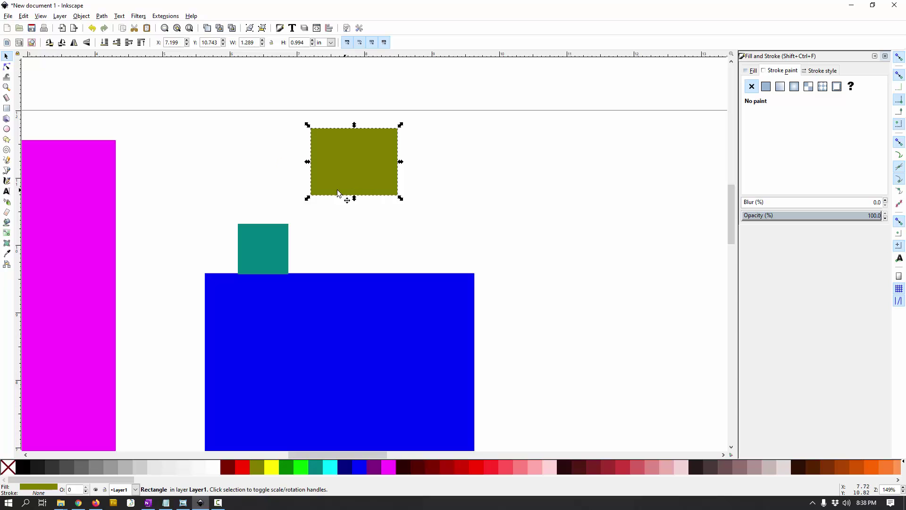
pyautogui.moveTo(312, 193); pyautogui.dragTo(217, 269)
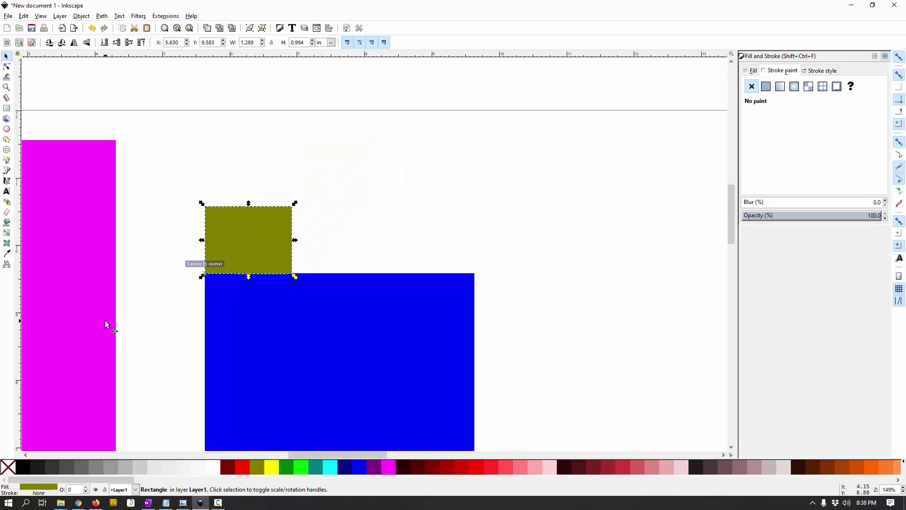
pyautogui.moveTo(295, 277); pyautogui.dragTo(236, 277)
pyautogui.hotkey('ctrl', 'z')
pyautogui.hotkey('ctrl', 'z')
pyautogui.scroll(3, 225, 253)
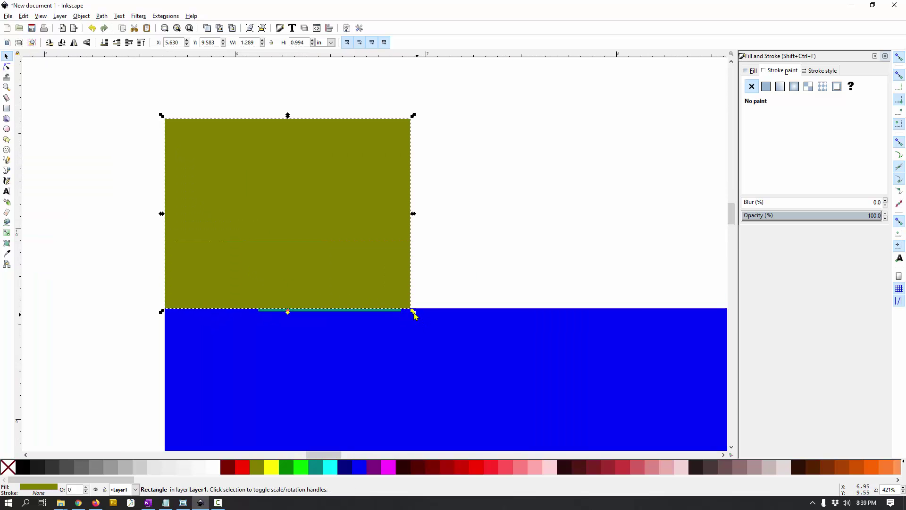
pyautogui.moveTo(415, 315); pyautogui.dragTo(259, 311)
pyautogui.hotkey('ctrl', 'z')
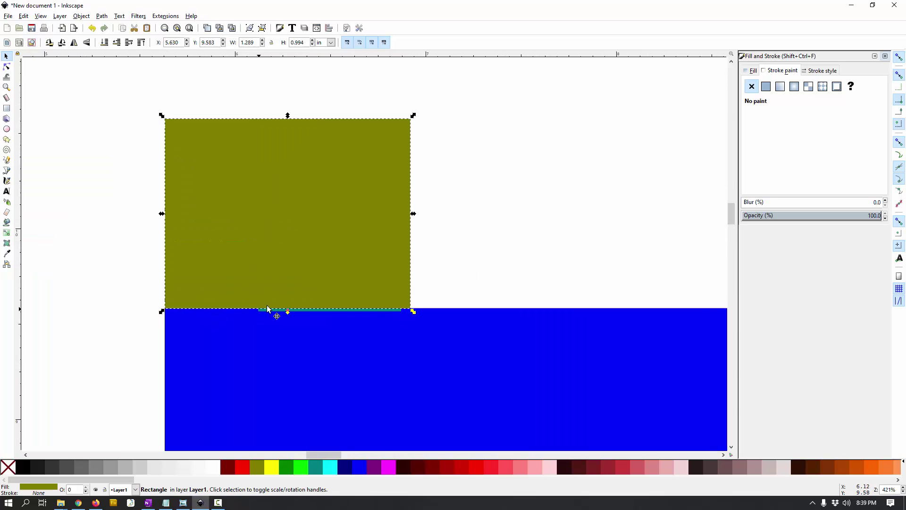
# Step: Move the teal tab clear of the olive rectangle and set the olive rectangle's width to 0.75 in, keeping it on the blue top edge
pyautogui.moveTo(413, 312); pyautogui.dragTo(348, 271)
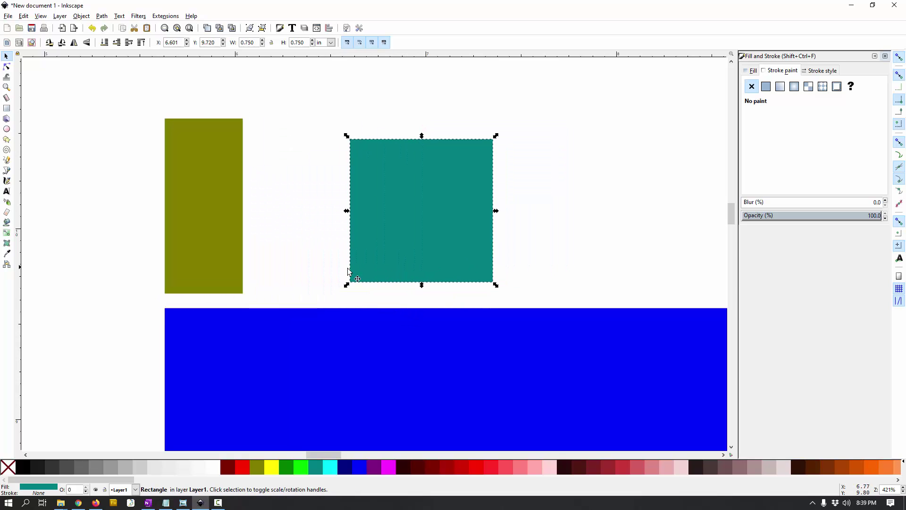
pyautogui.click(239, 288)
pyautogui.moveTo(247, 297); pyautogui.dragTo(283, 314)
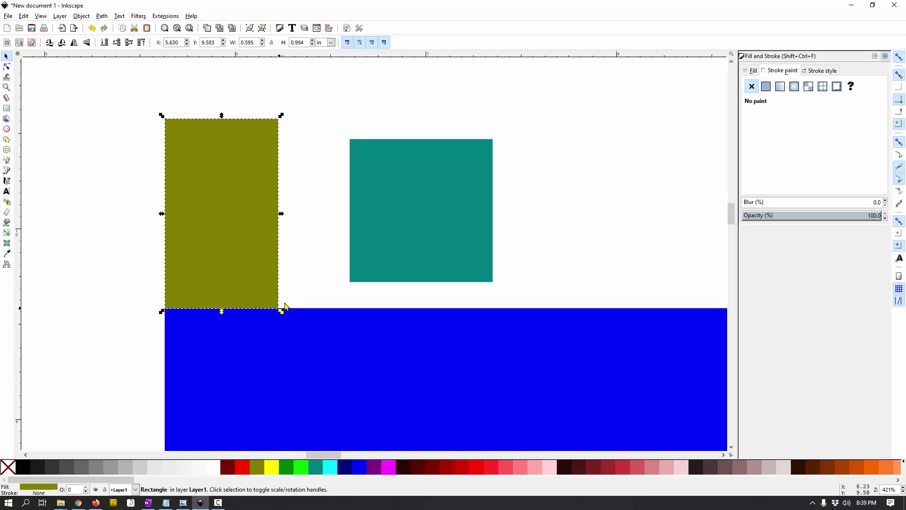
pyautogui.click(300, 297)
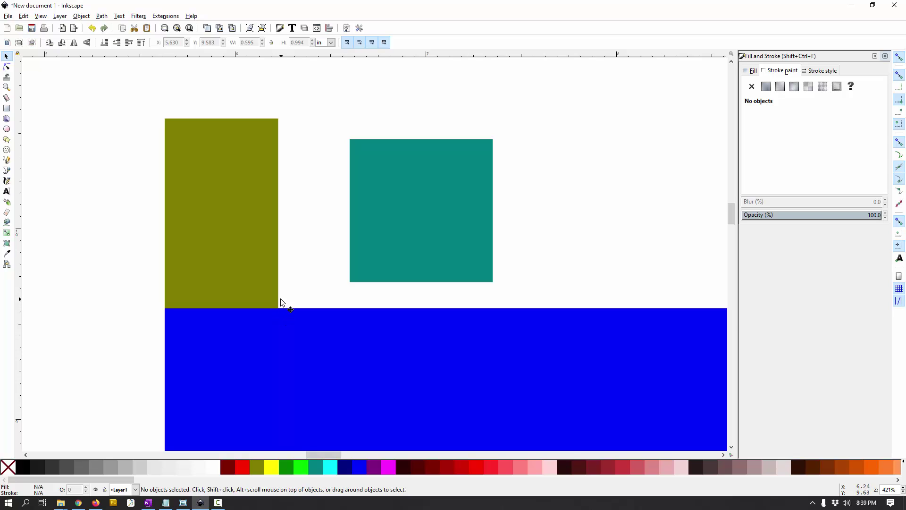
pyautogui.click(226, 187)
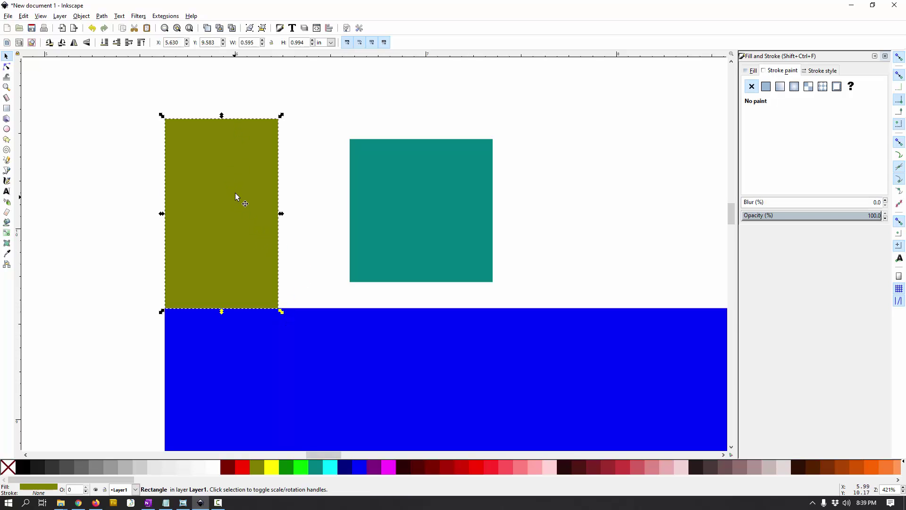
pyautogui.doubleClick(249, 42)
pyautogui.press('Return')
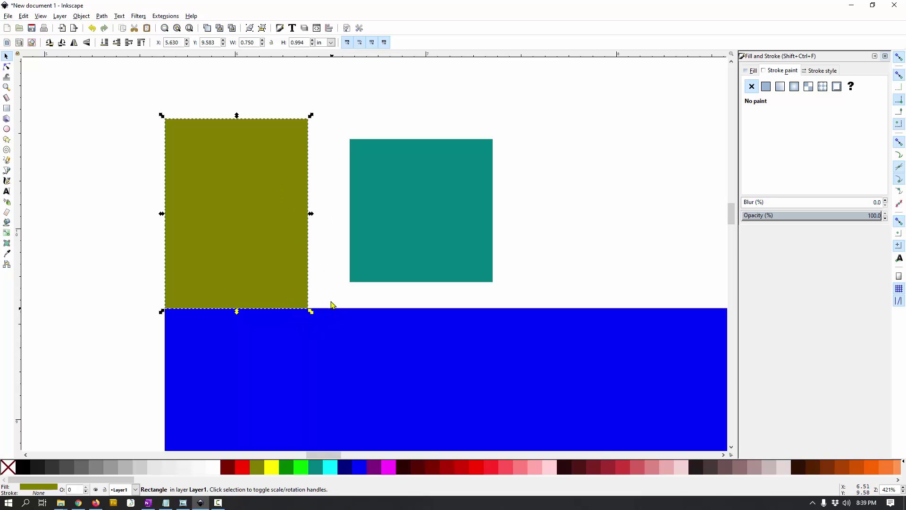
pyautogui.click(334, 257)
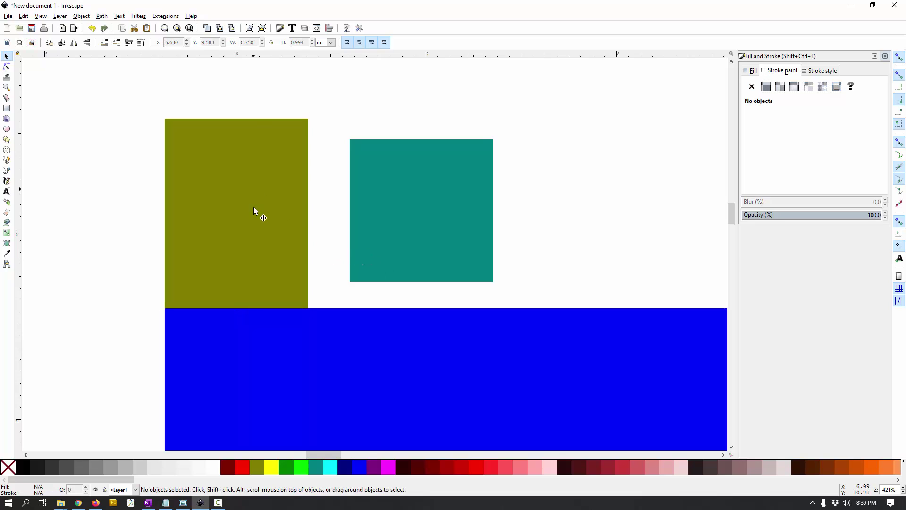
# Step: Snap the teal tab to the olive rectangle's lower-right corner, resting on the blue rectangle's top edge
pyautogui.click(363, 274)
pyautogui.moveTo(362, 275); pyautogui.dragTo(317, 302)
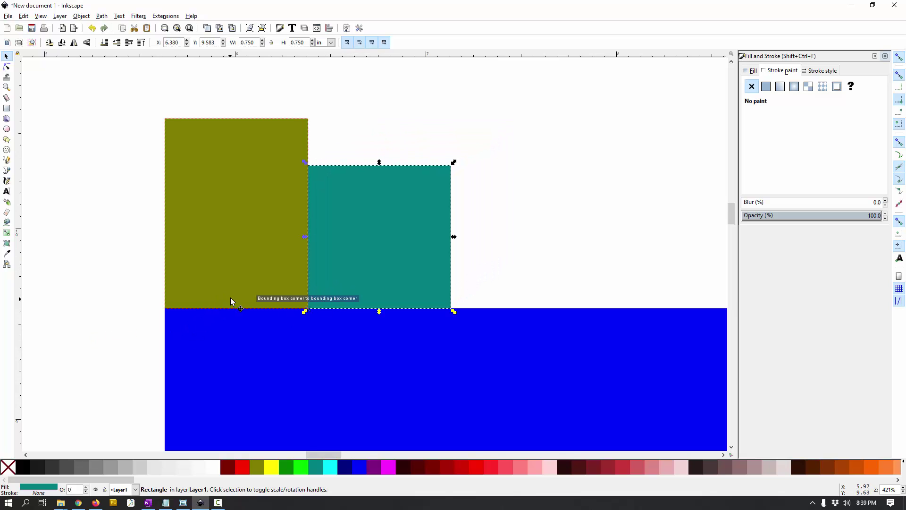
# Step: Move the olive spacer to the blue rectangle's top-right corner and snap a duplicate of the teal tab against the spacer's left side
pyautogui.scroll(-3, 245, 287)
pyautogui.moveTo(220, 285); pyautogui.dragTo(479, 287)
pyautogui.click(304, 275)
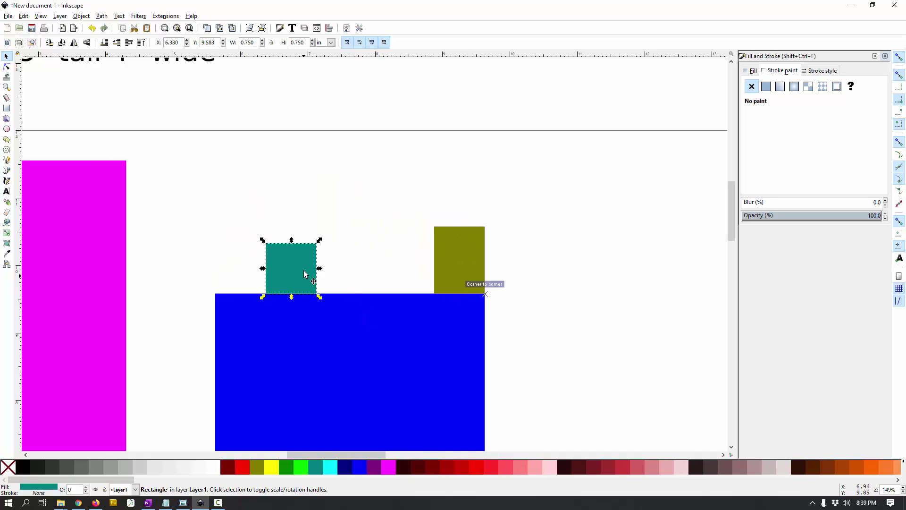
pyautogui.press('ctrl')
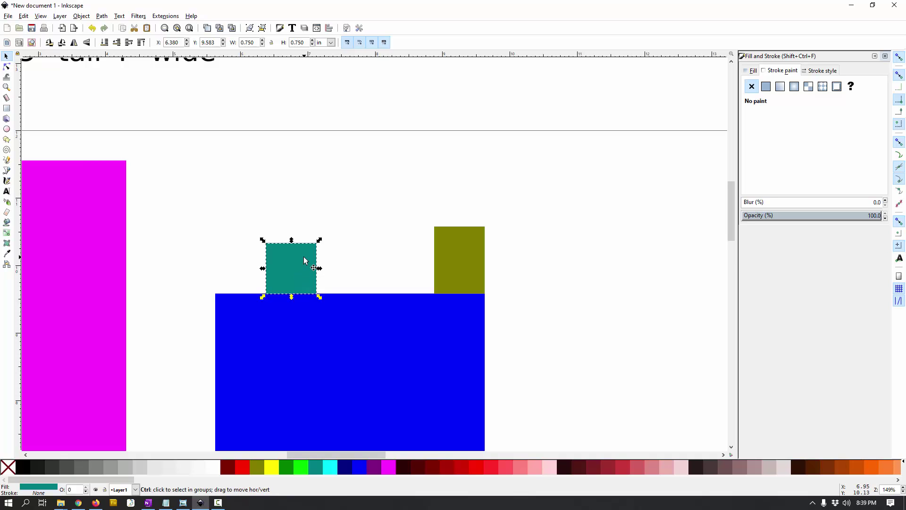
pyautogui.hotkey('ctrl', 'd')
pyautogui.moveTo(305, 286); pyautogui.dragTo(423, 290)
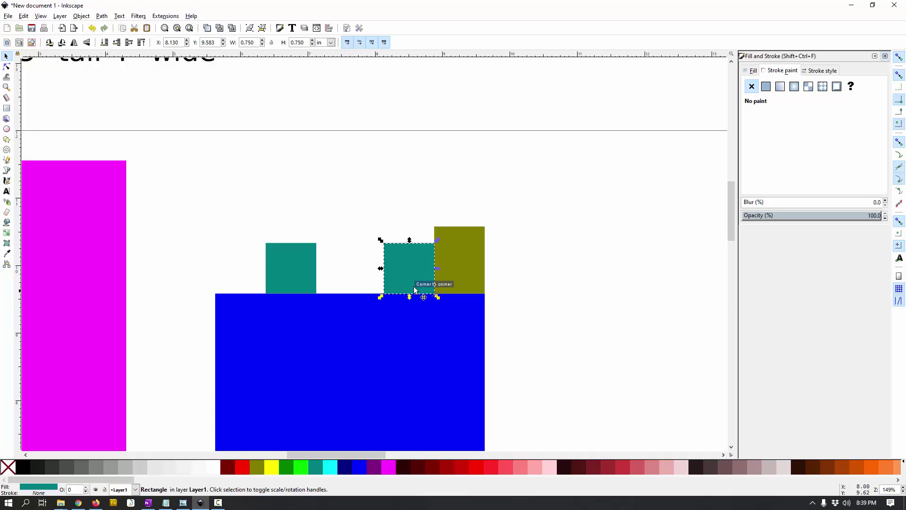
pyautogui.click(531, 277)
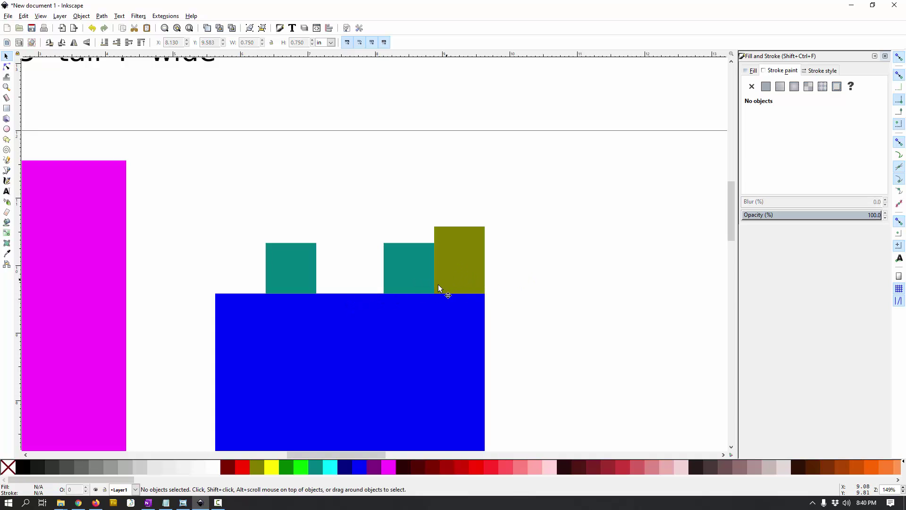
# Step: Move the olive spacer off the blue rectangle to about X 9.56 and Y 10.49 in and set its width to 0.5 in
pyautogui.scroll(3, 434, 298)
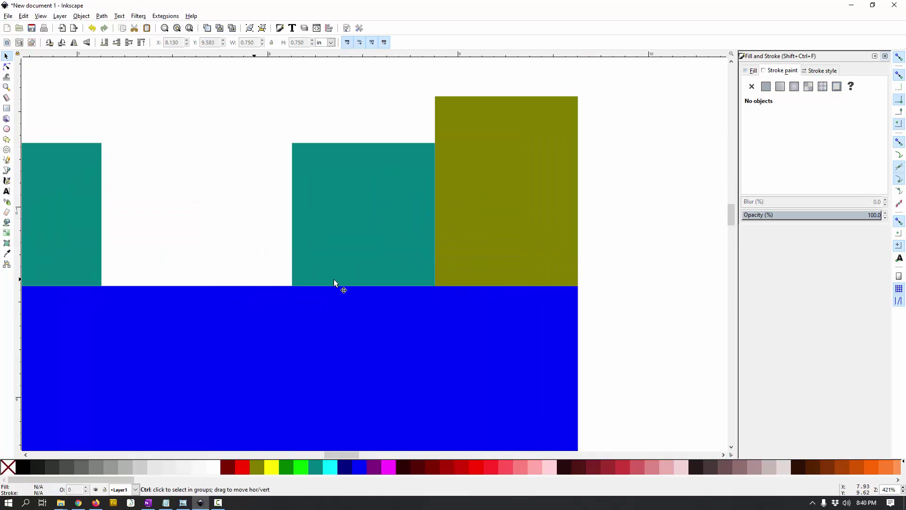
pyautogui.scroll(-3, 429, 288)
pyautogui.click(449, 236)
pyautogui.moveTo(448, 236); pyautogui.dragTo(598, 216)
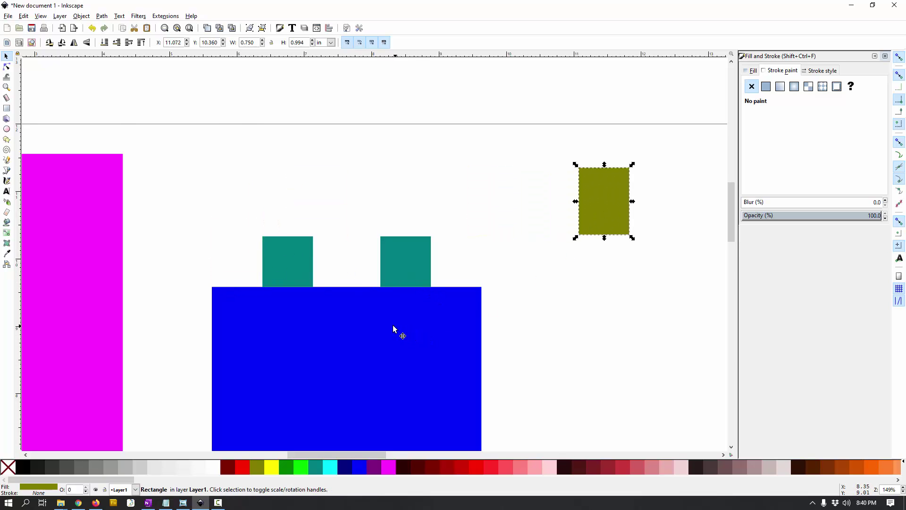
pyautogui.keyDown('ctrl'); pyautogui.scroll(-1, 393, 329); pyautogui.keyUp('ctrl')
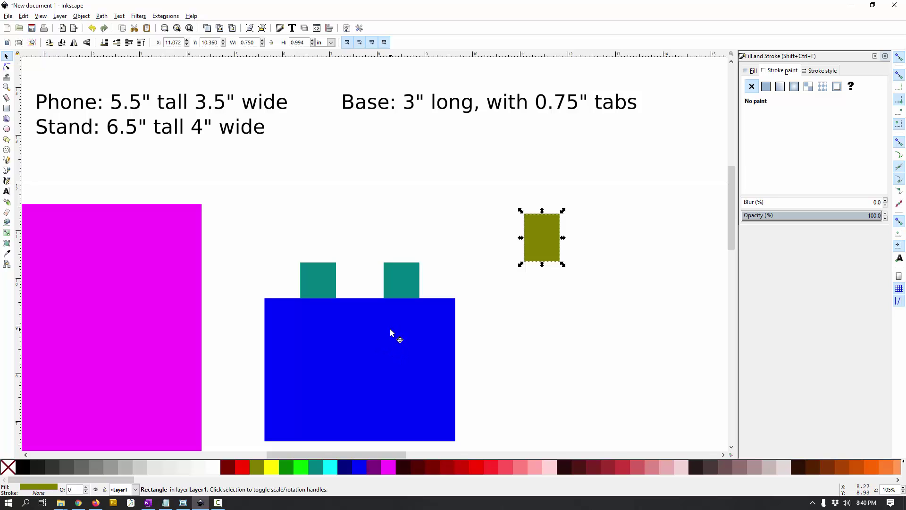
pyautogui.keyDown('ctrl'); pyautogui.scroll(1, 375, 295); pyautogui.keyUp('ctrl')
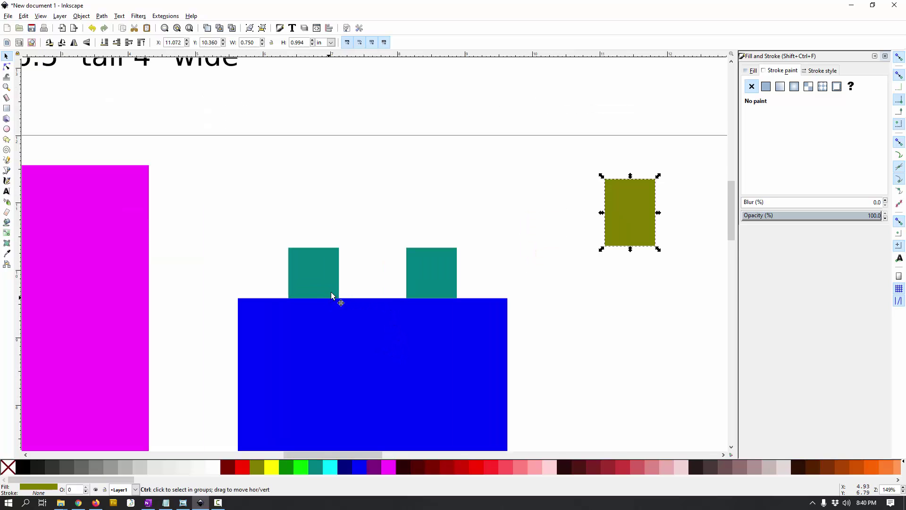
pyautogui.moveTo(626, 237); pyautogui.dragTo(524, 230)
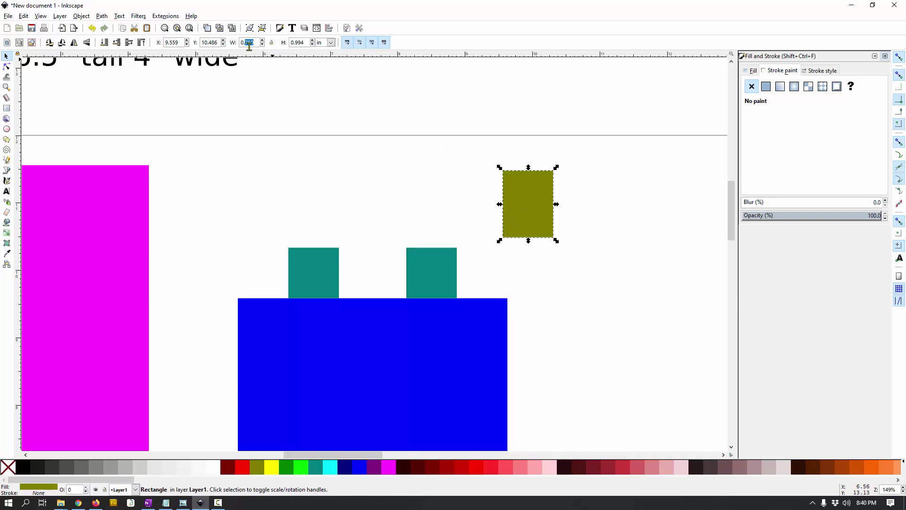
pyautogui.write('5')
pyautogui.press('Return')
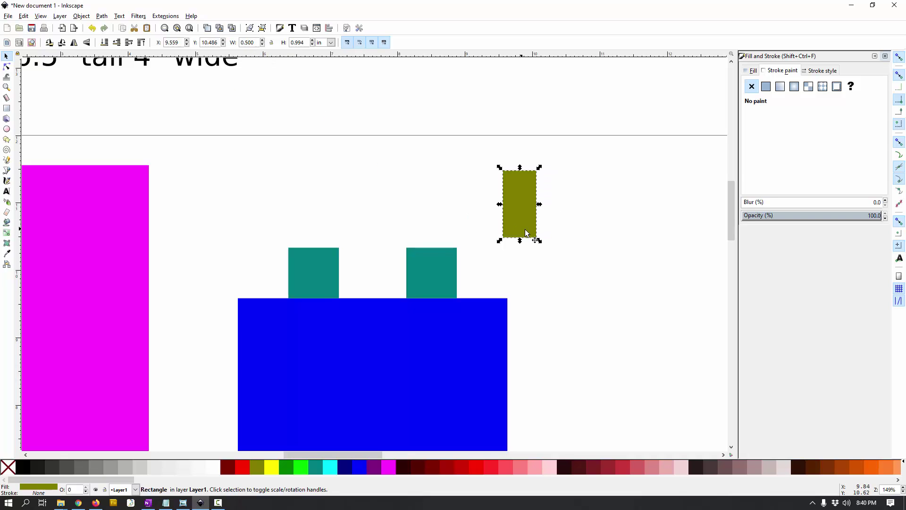
# Step: Reposition both teal tabs 0.5 in from the blue rectangle's side edges using the olive spacer, leaving the spacer at about X 9.75 and Y 11.02 in
pyautogui.moveTo(527, 234); pyautogui.dragTo(499, 288)
pyautogui.click(439, 284)
pyautogui.moveTo(439, 284); pyautogui.dragTo(383, 184)
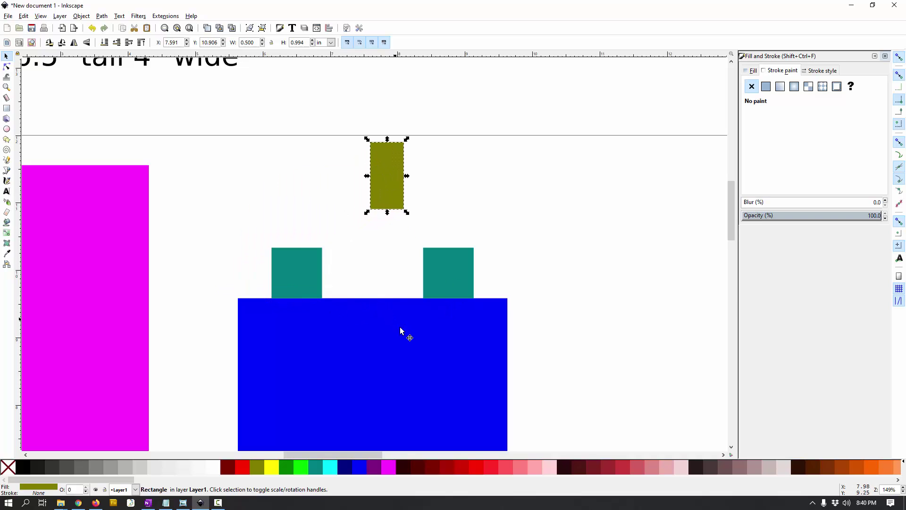
pyautogui.moveTo(384, 186); pyautogui.dragTo(532, 178)
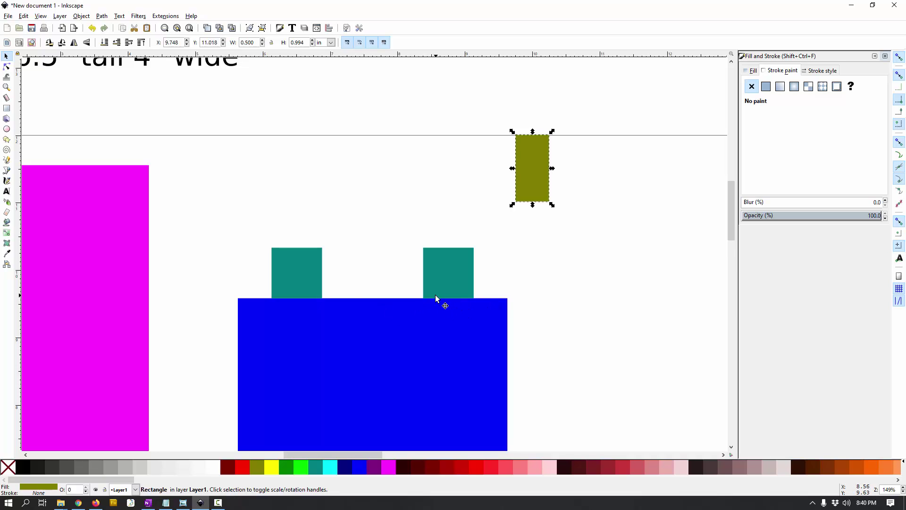
# Step: Snap the olive rectangle into the magenta rectangle's lower-left corner and set its height to 1 in
pyautogui.scroll(-2, 434, 296)
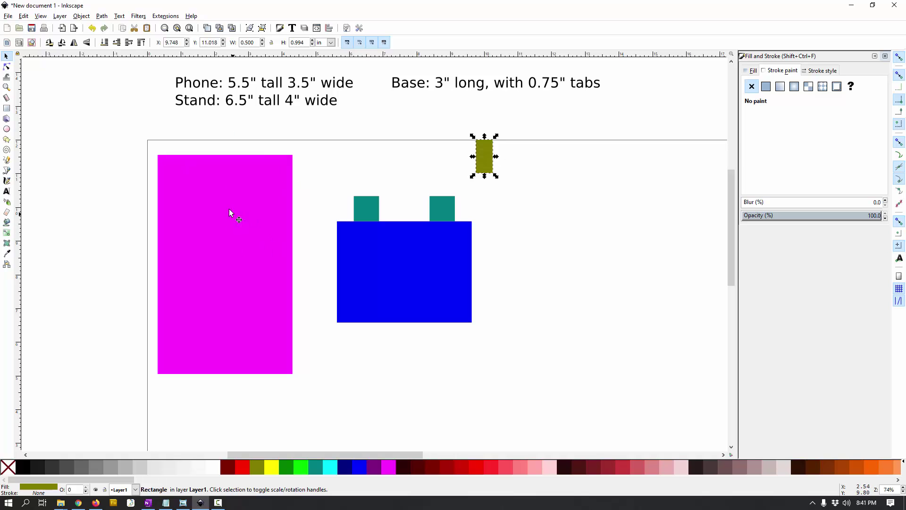
pyautogui.click(214, 263)
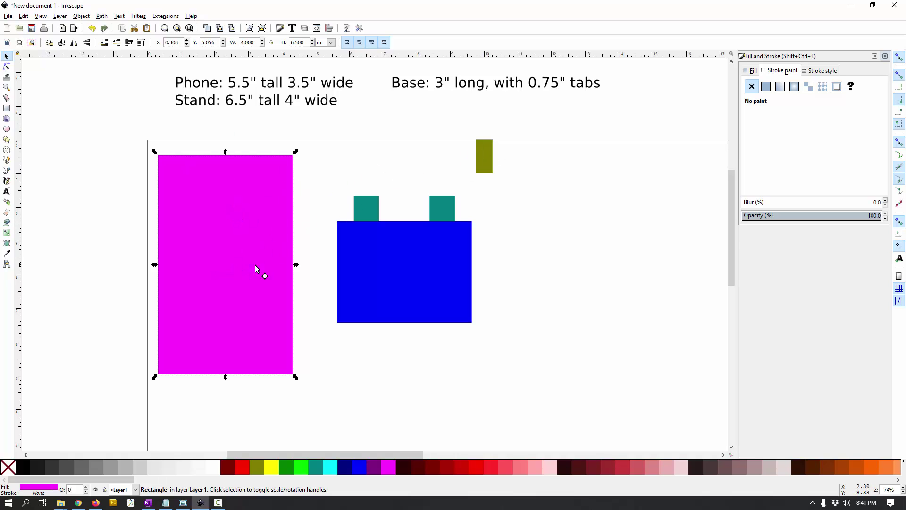
pyautogui.moveTo(484, 157); pyautogui.dragTo(199, 338)
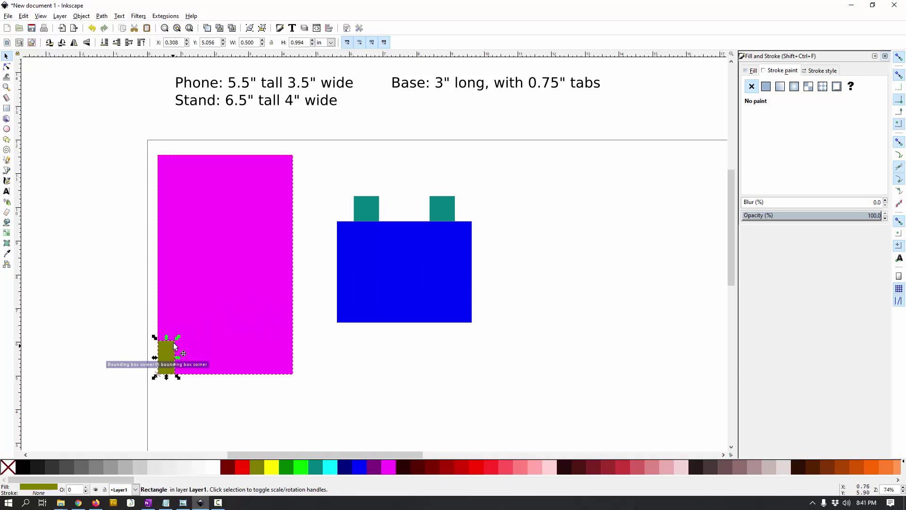
pyautogui.doubleClick(299, 43)
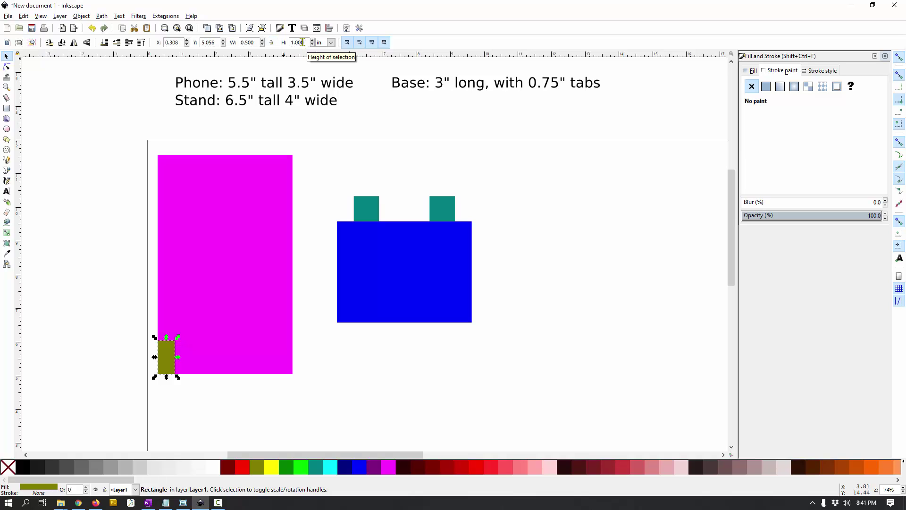
pyautogui.moveTo(177, 377); pyautogui.dragTo(299, 379)
pyautogui.press('Escape')
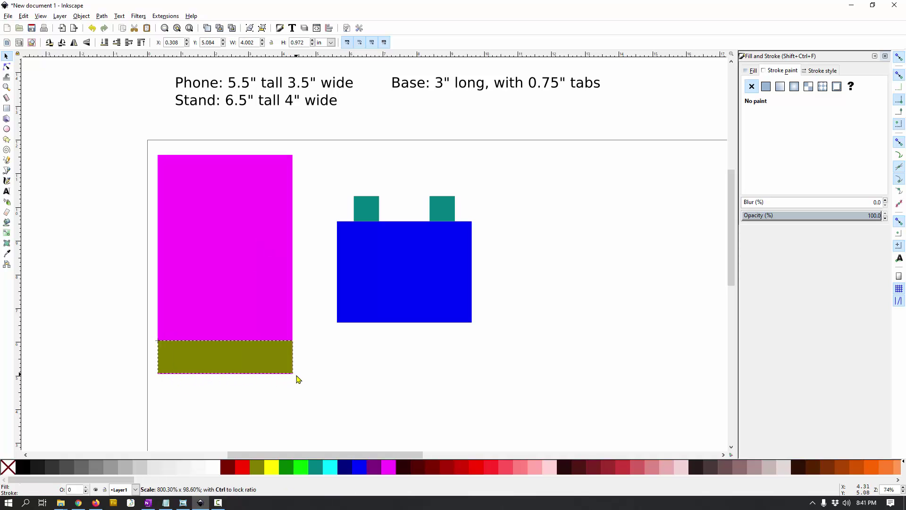
pyautogui.press('Escape')
# Step: Stretch the olive rectangle to 4 in wide so it spans the magenta rectangle's full width, keeping its 1 in height
pyautogui.scroll(2, 271, 373)
pyautogui.scroll(-6, 219, 374)
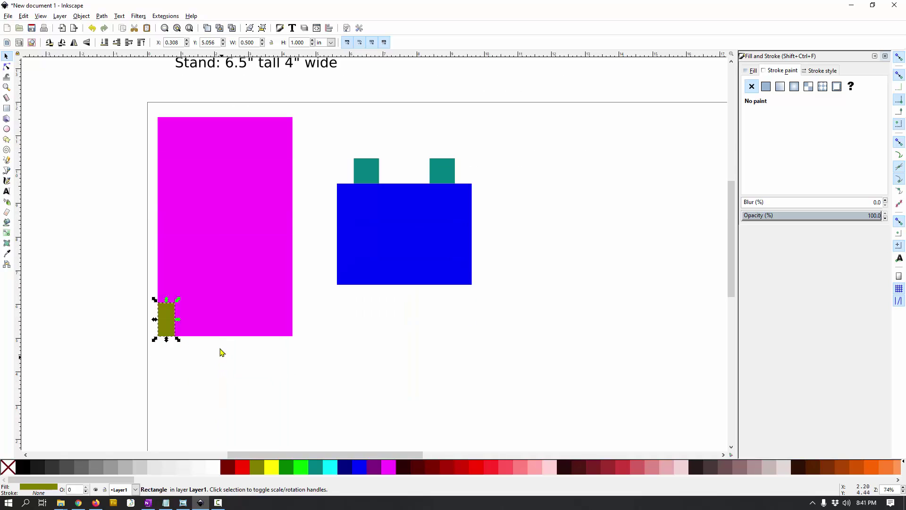
pyautogui.scroll(3, 205, 315)
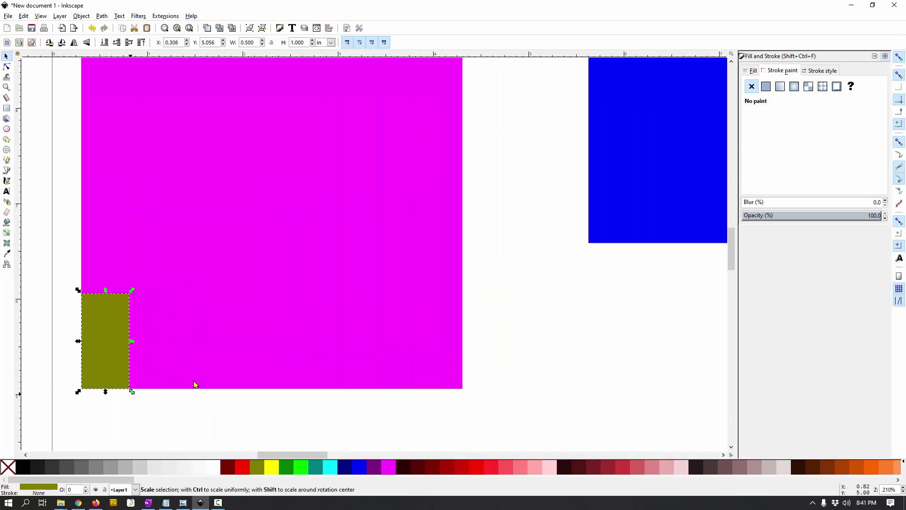
pyautogui.moveTo(131, 395); pyautogui.dragTo(462, 398)
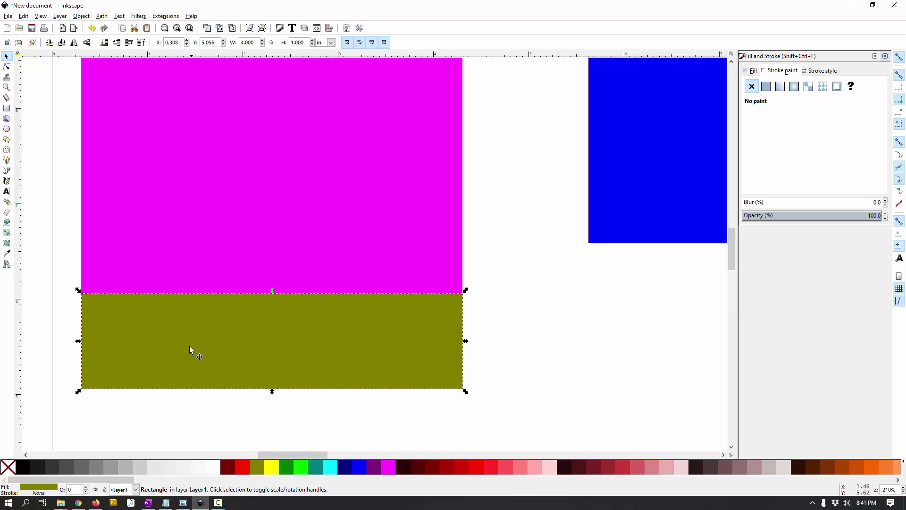
pyautogui.scroll(-2, 299, 324)
pyautogui.scroll(4, 302, 321)
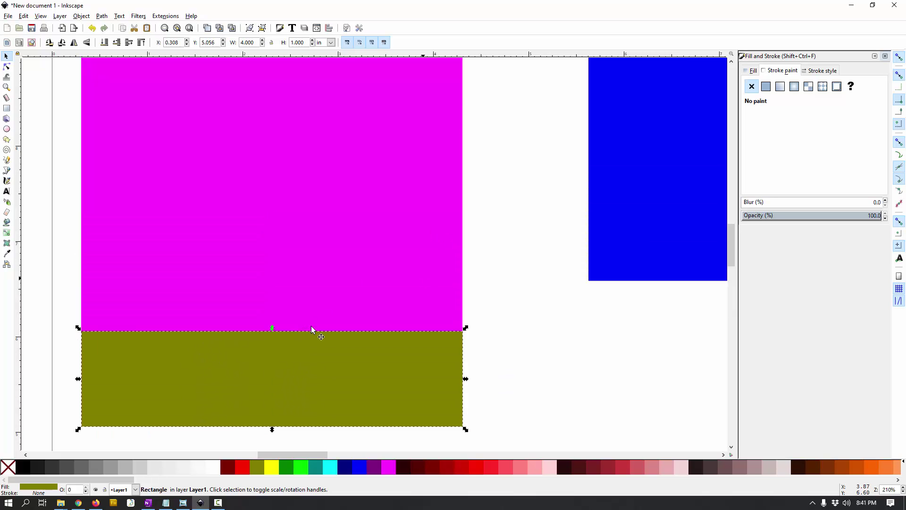
# Step: Move the blue rectangle with both teal tabs to about X 4.56 and Y 3.78 in and raise all three to the top
pyautogui.scroll(-2, 471, 334)
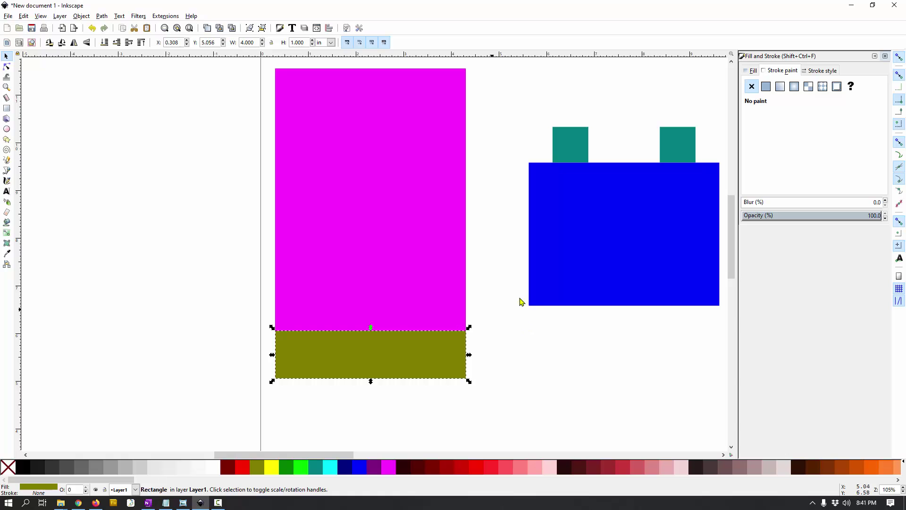
pyautogui.hscroll(3, 480, 319)
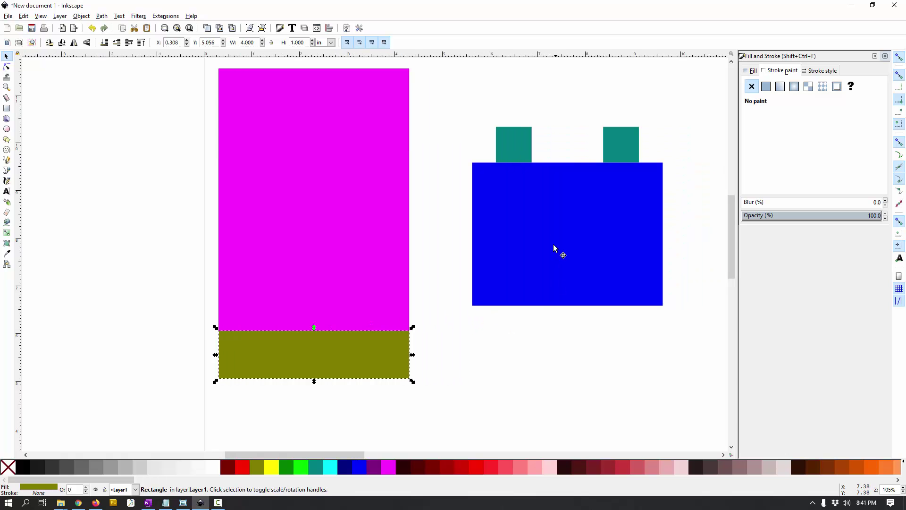
pyautogui.moveTo(444, 95); pyautogui.dragTo(709, 363)
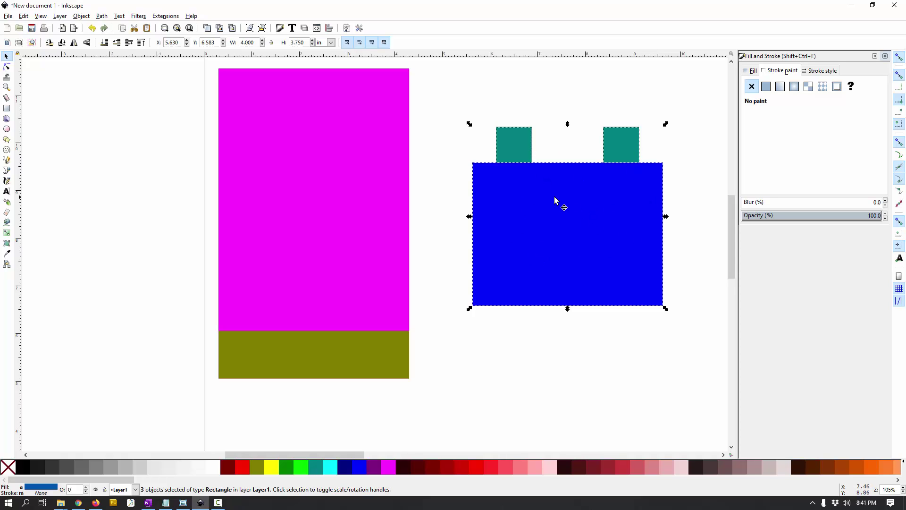
pyautogui.moveTo(533, 206); pyautogui.dragTo(484, 336)
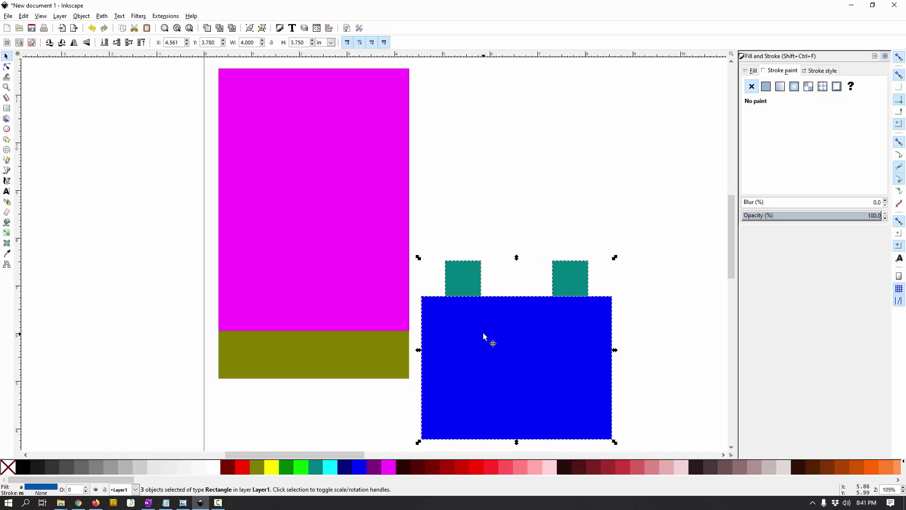
pyautogui.click(77, 17)
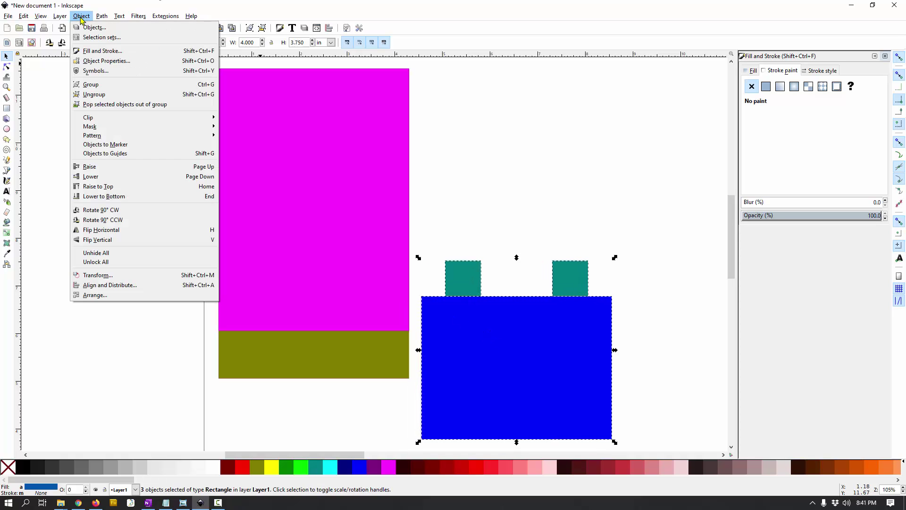
pyautogui.click(112, 187)
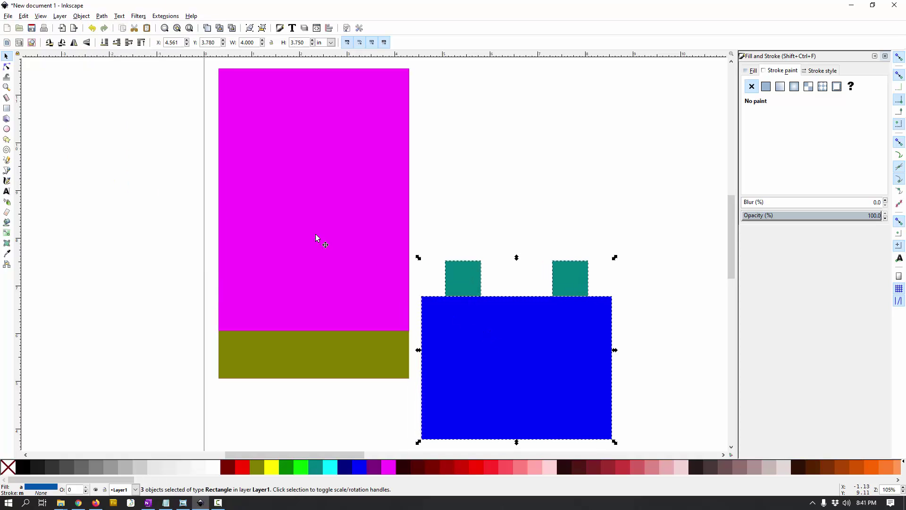
# Step: Shift the blue rectangle and its tabs clear of the olive rectangle, to about X 5.25 and Y 3.59 in
pyautogui.moveTo(542, 340); pyautogui.dragTo(571, 349)
pyautogui.click(375, 339)
pyautogui.click(455, 336)
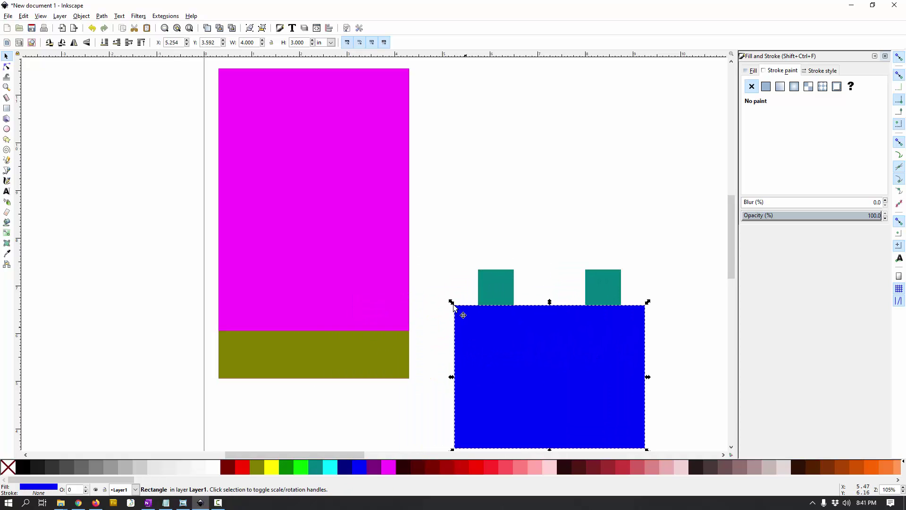
pyautogui.click(369, 346)
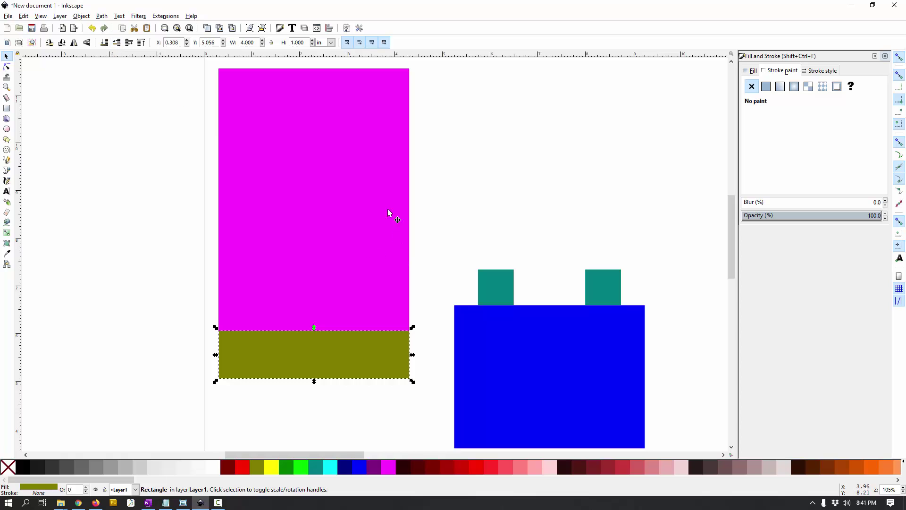
pyautogui.scroll(-1, 460, 301)
pyautogui.scroll(-1, 460, 301)
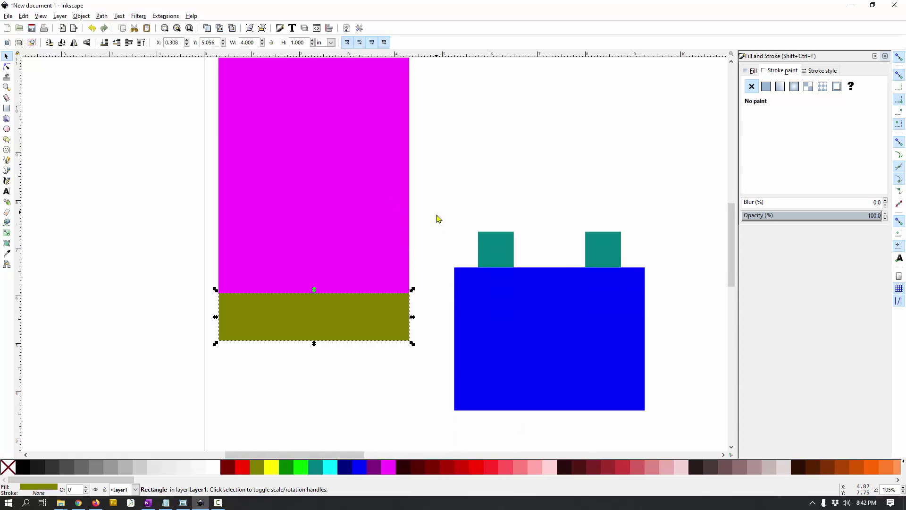
# Step: Raise the blue rectangle and its tabs to the top and snap them over the magenta part, with the blue upper edge on the olive's upper edge
pyautogui.moveTo(437, 215); pyautogui.dragTo(679, 426)
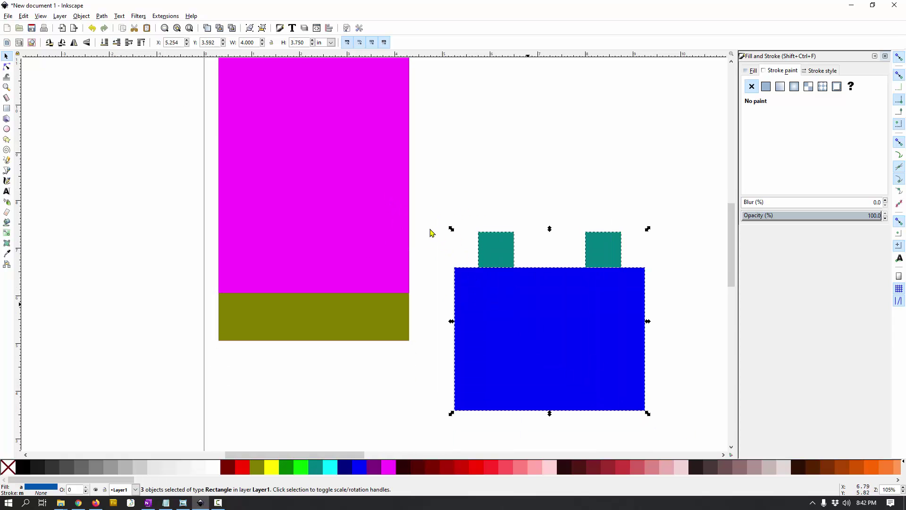
pyautogui.click(89, 18)
pyautogui.click(111, 188)
pyautogui.moveTo(504, 306); pyautogui.dragTo(312, 309)
pyautogui.moveTo(271, 283); pyautogui.dragTo(230, 308)
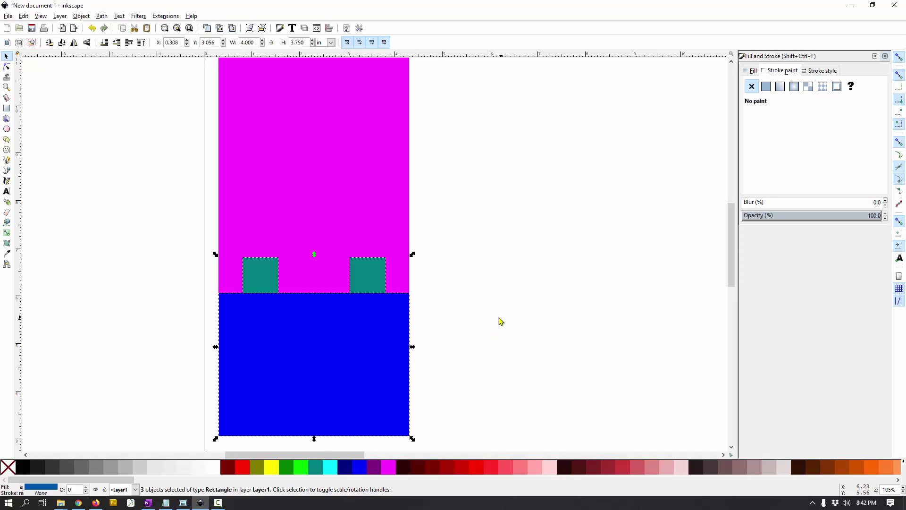
# Step: Duplicate the two teal tabs in place on the magenta rectangle
pyautogui.click(257, 272)
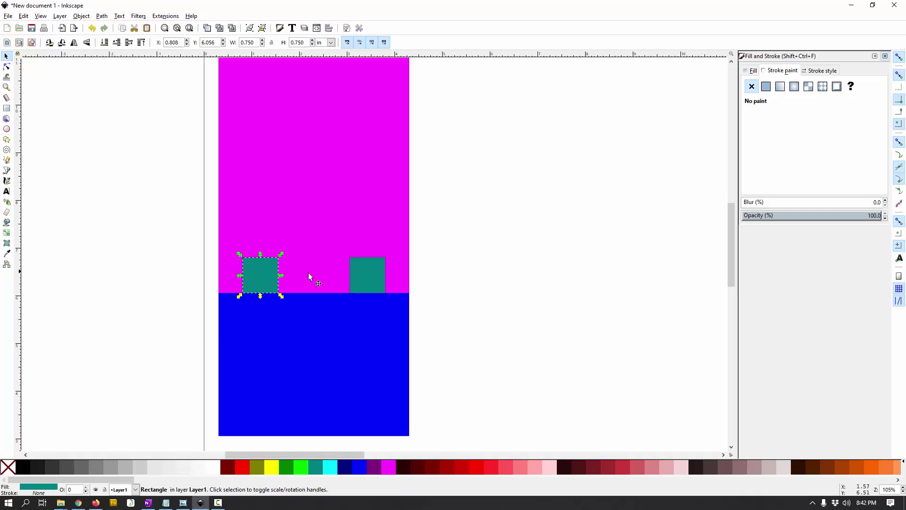
pyautogui.keyDown('shift'); pyautogui.click(369, 275); pyautogui.keyUp('shift')
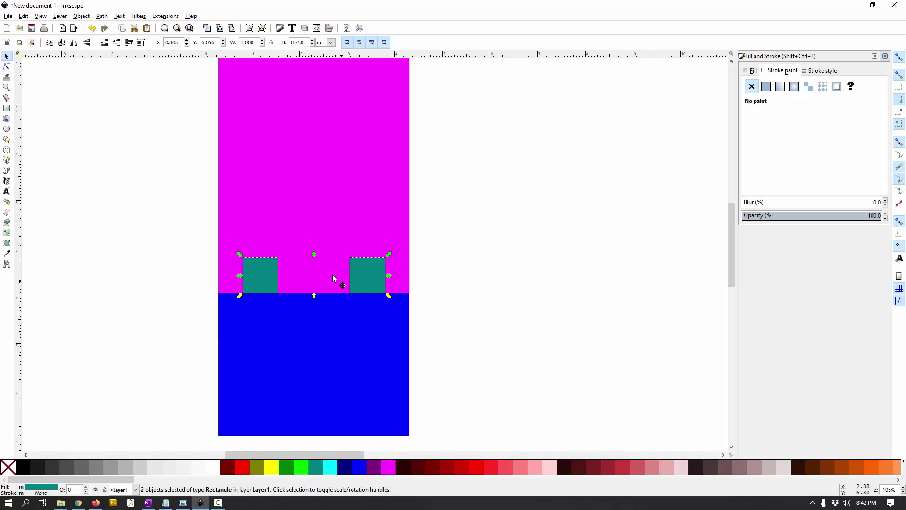
pyautogui.click(173, 282)
pyautogui.click(253, 287)
pyautogui.keyDown('shift'); pyautogui.click(362, 285); pyautogui.keyUp('shift')
pyautogui.press('ctrl')
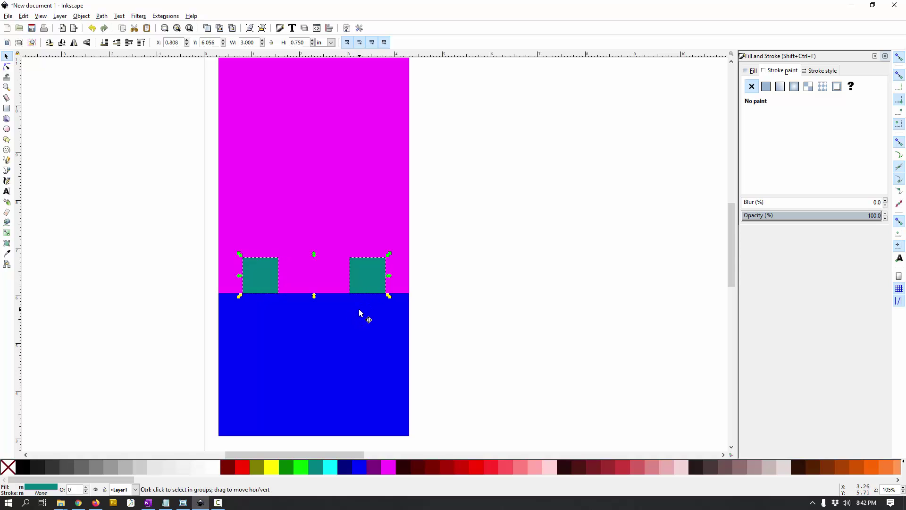
pyautogui.press('Escape')
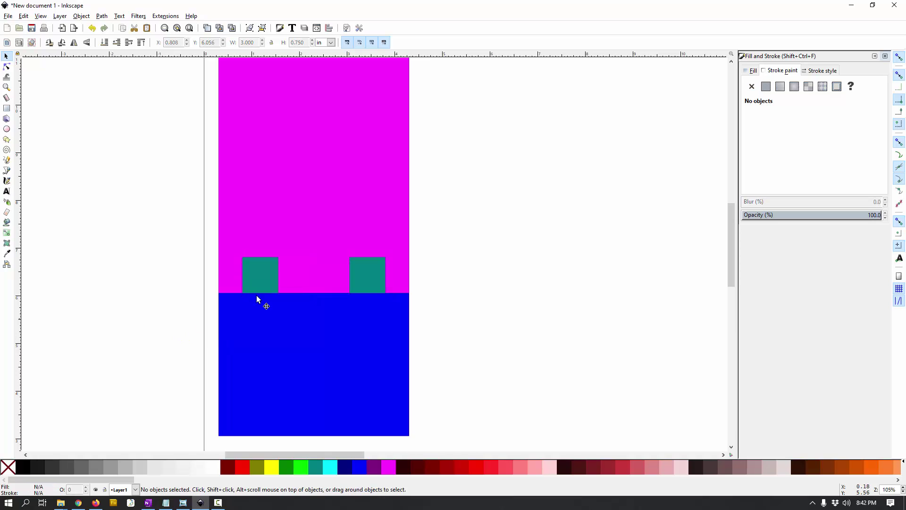
# Step: Move the blue rectangle with one pair of tabs off the magenta part to about X 6.30 and Y 4.96 in, leaving the other pair in place
pyautogui.click(264, 282)
pyautogui.keyDown('shift'); pyautogui.click(368, 279); pyautogui.keyUp('shift')
pyautogui.keyDown('shift'); pyautogui.click(345, 343); pyautogui.keyUp('shift')
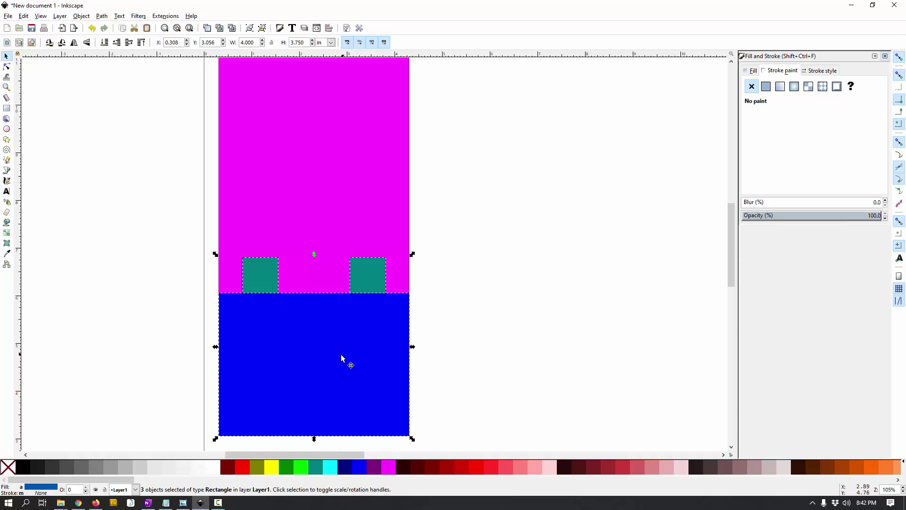
pyautogui.moveTo(342, 357); pyautogui.dragTo(622, 317)
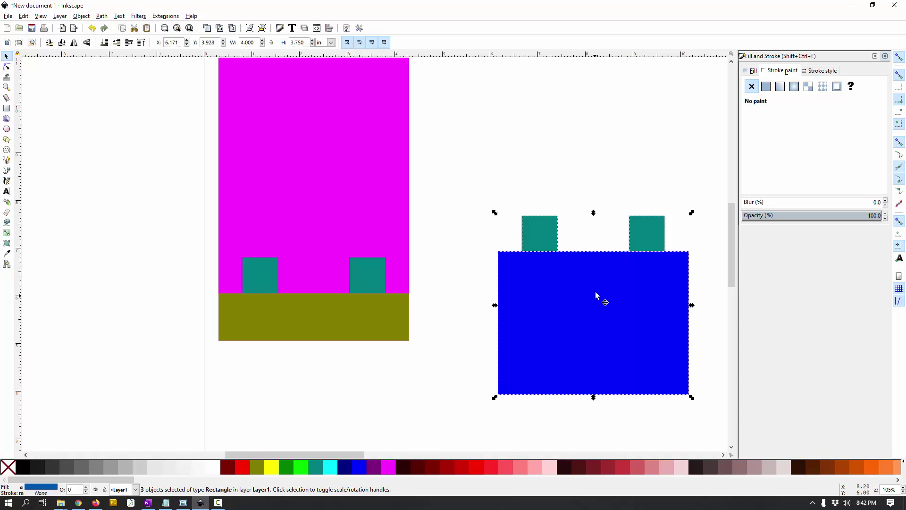
pyautogui.moveTo(597, 296); pyautogui.dragTo(329, 372)
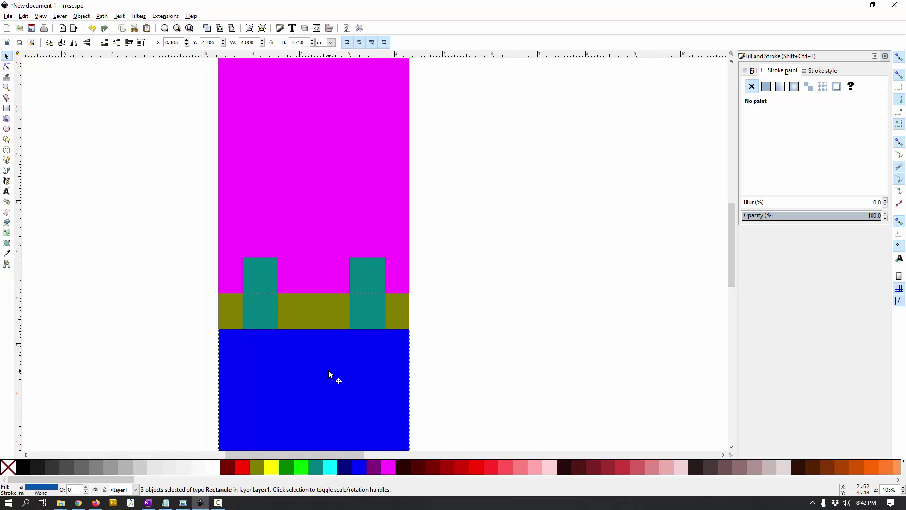
pyautogui.moveTo(328, 373); pyautogui.dragTo(593, 254)
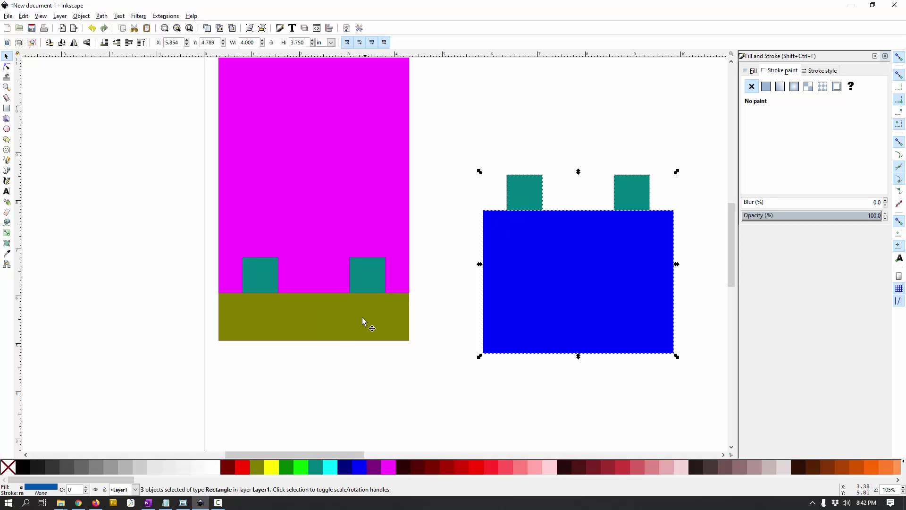
pyautogui.moveTo(572, 257)
pyautogui.mouseDown()
pyautogui.moveTo(427, 358)
pyautogui.moveTo(306, 346)
pyautogui.moveTo(347, 354)
pyautogui.moveTo(582, 279)
pyautogui.moveTo(575, 257)
pyautogui.mouseUp()
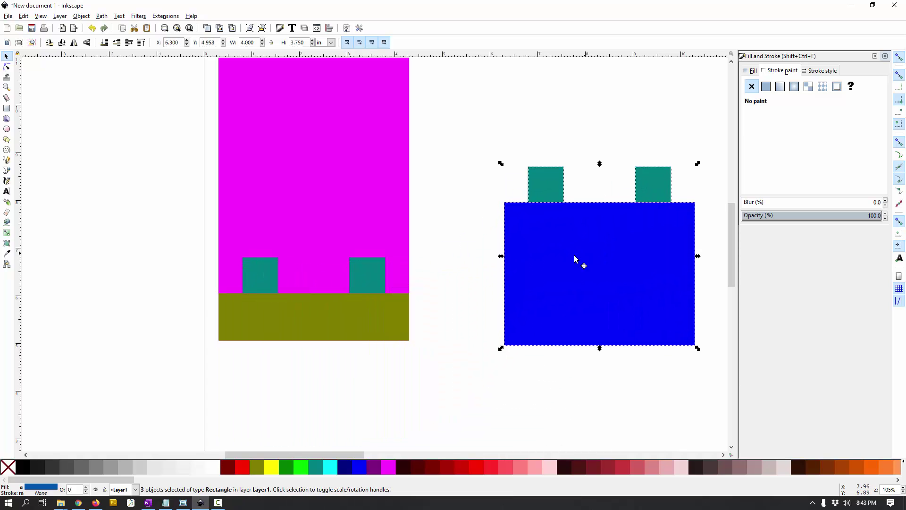
# Step: Set the height of the two teal tabs on the magenta rectangle to 0.106 in to make slots
pyautogui.click(267, 277)
pyautogui.keyDown('shift'); pyautogui.click(371, 277); pyautogui.keyUp('shift')
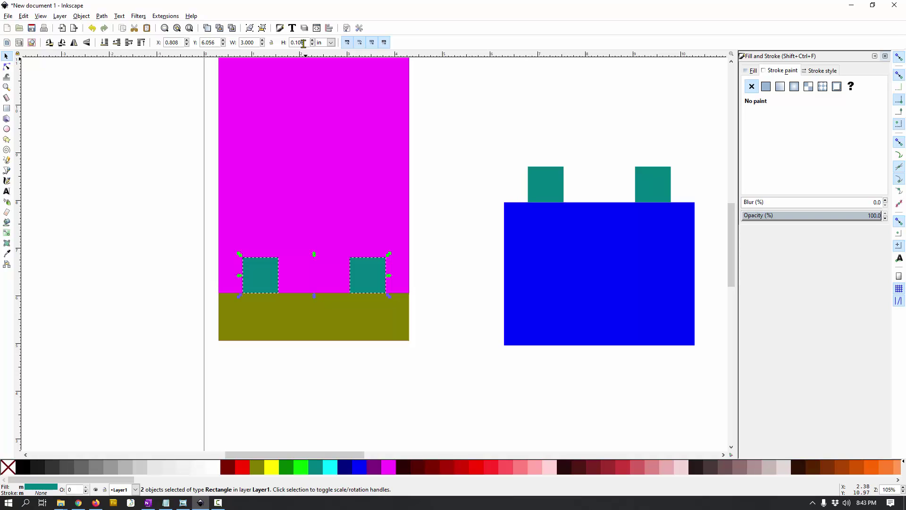
pyautogui.press('Return')
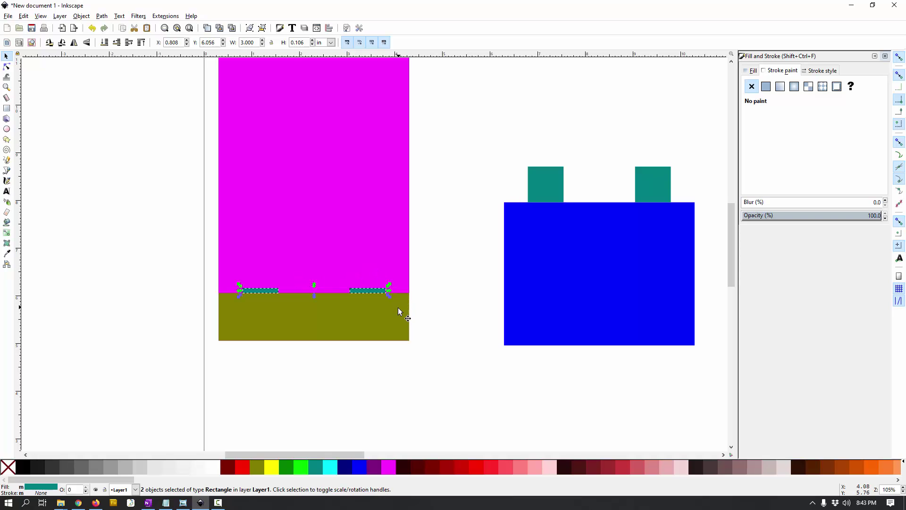
# Step: Move the olive spacer off the magenta rectangle and delete it
pyautogui.click(326, 316)
pyautogui.moveTo(319, 322); pyautogui.dragTo(290, 386)
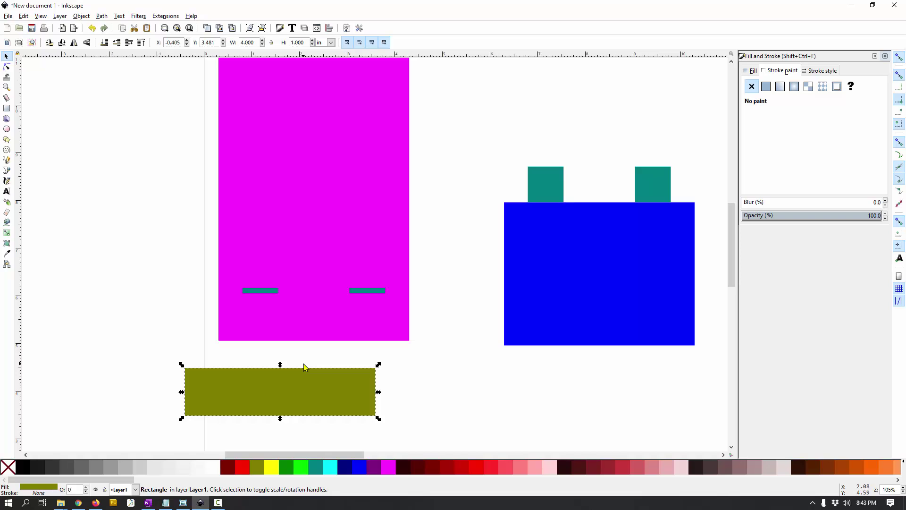
pyautogui.press('Delete')
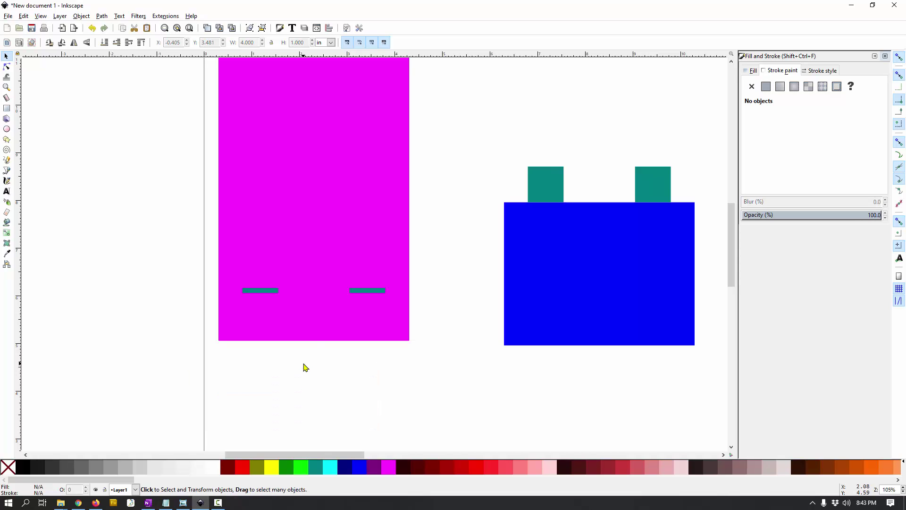
# Step: Move the blue rectangle and its tabs closer to the magenta rectangle, to about X 4.69 and Y 5.09 in
pyautogui.scroll(4, 318, 307)
pyautogui.scroll(-1, 318, 308)
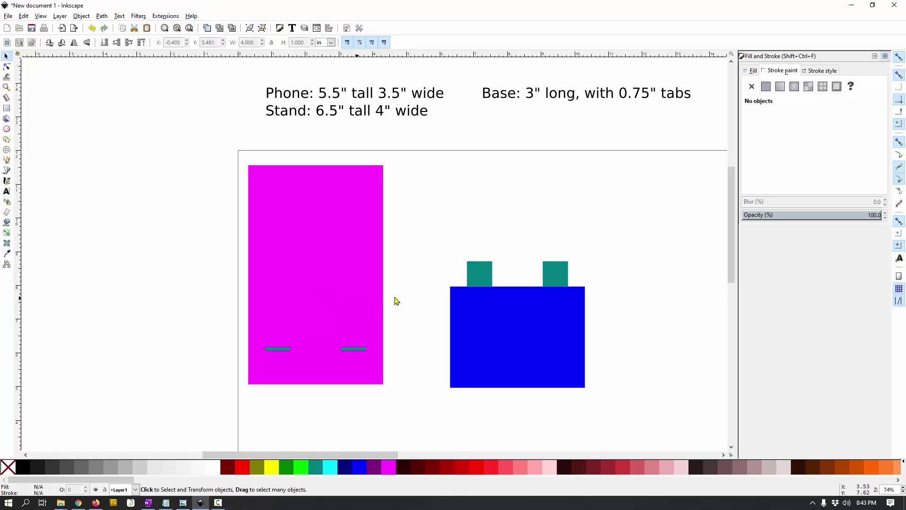
pyautogui.scroll(1, 410, 307)
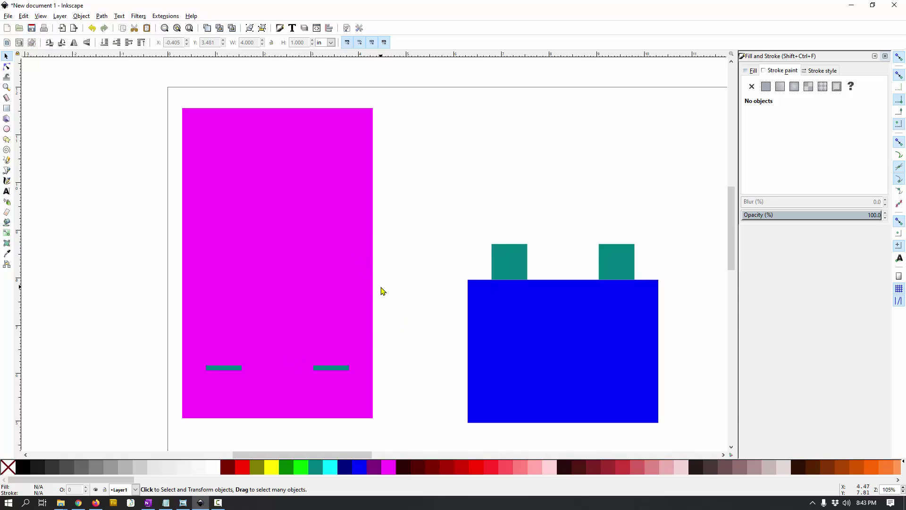
pyautogui.scroll(-1, 443, 238)
pyautogui.moveTo(444, 210); pyautogui.dragTo(695, 429)
pyautogui.moveTo(621, 376); pyautogui.dragTo(566, 374)
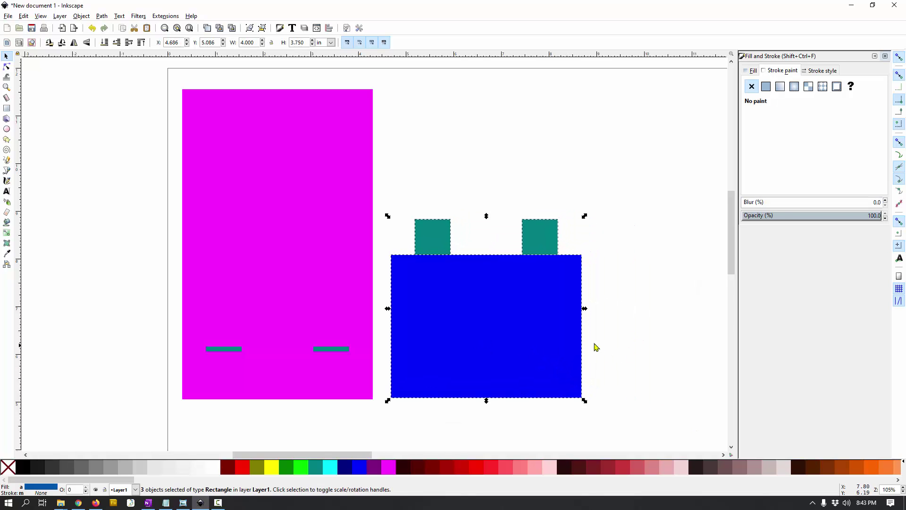
pyautogui.click(654, 320)
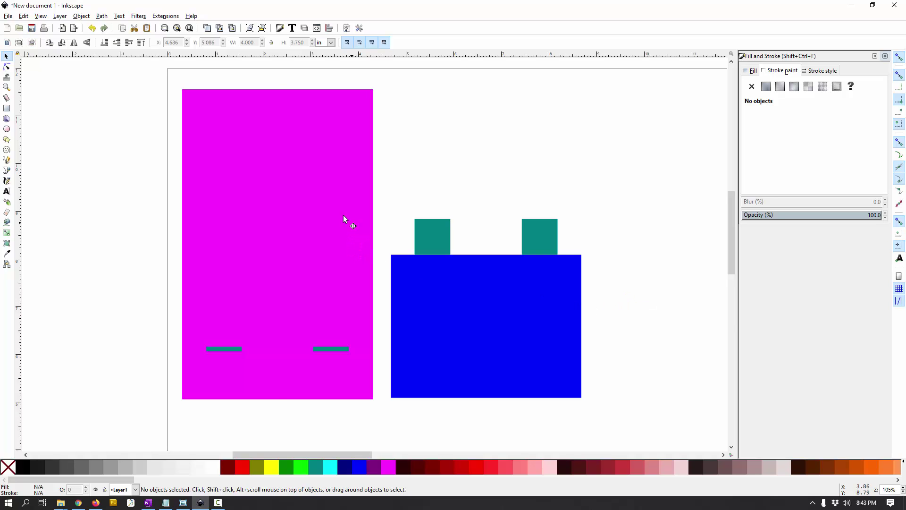
# Step: Round the magenta rectangle's corners to a radius of about 0.39 in
pyautogui.click(301, 212)
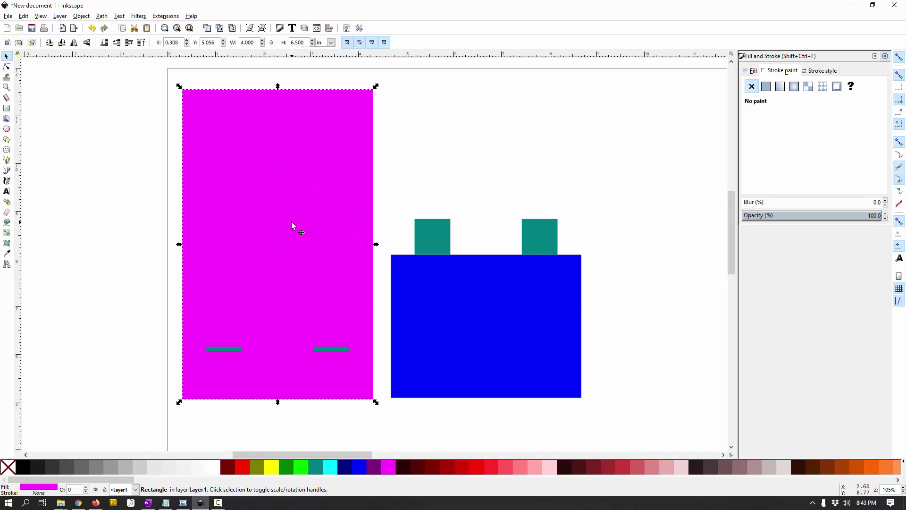
pyautogui.press('r')
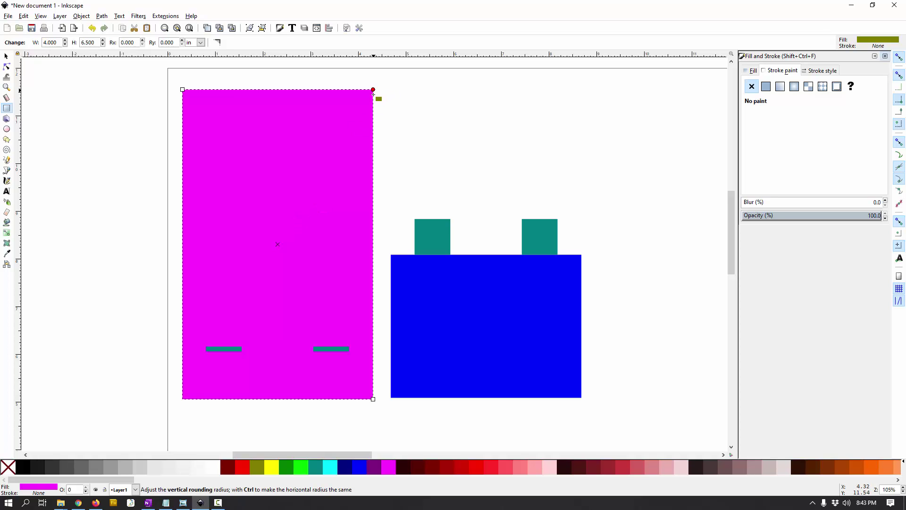
pyautogui.moveTo(373, 90); pyautogui.dragTo(372, 108)
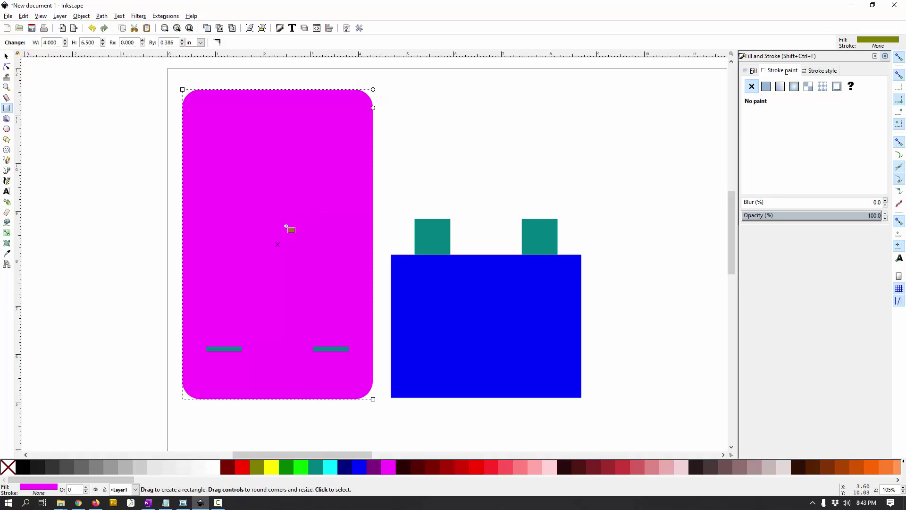
# Step: Round the blue rectangle's corners to a radius of about 0.32 in and deselect it
pyautogui.click(433, 289)
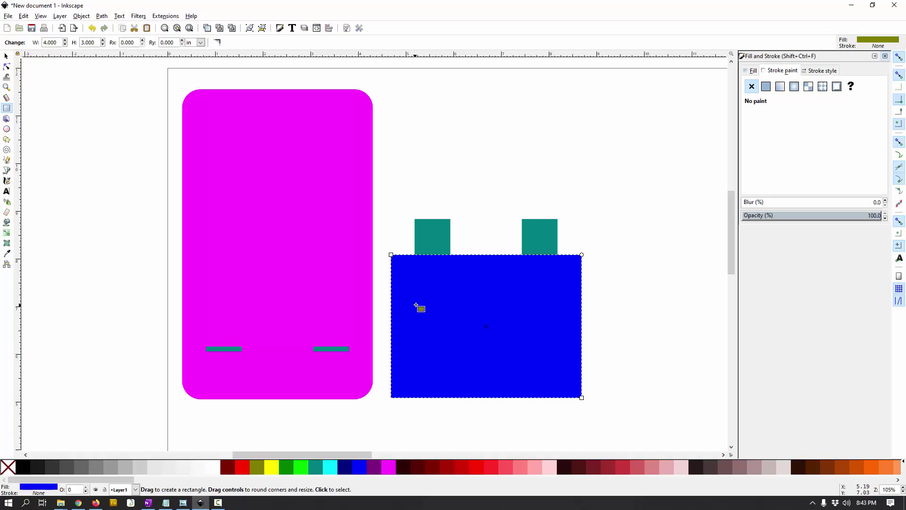
pyautogui.moveTo(582, 255); pyautogui.dragTo(581, 270)
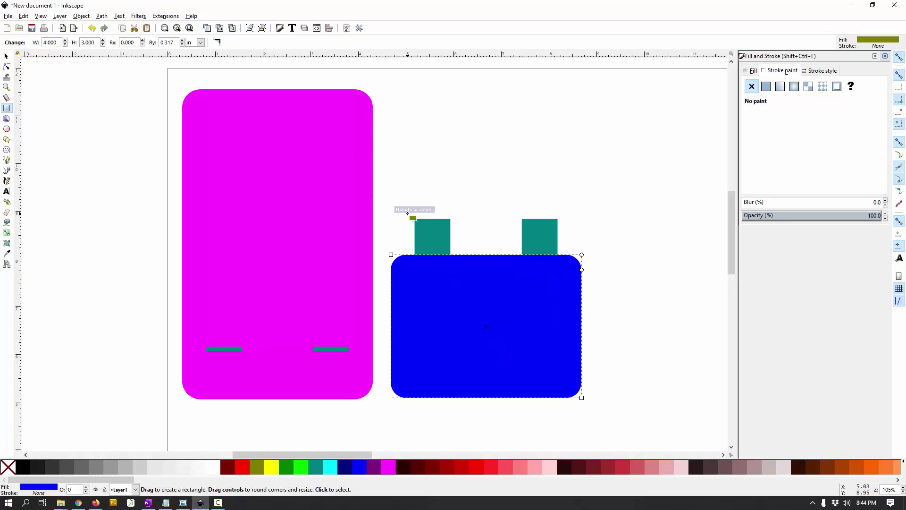
pyautogui.click(7, 56)
pyautogui.click(52, 103)
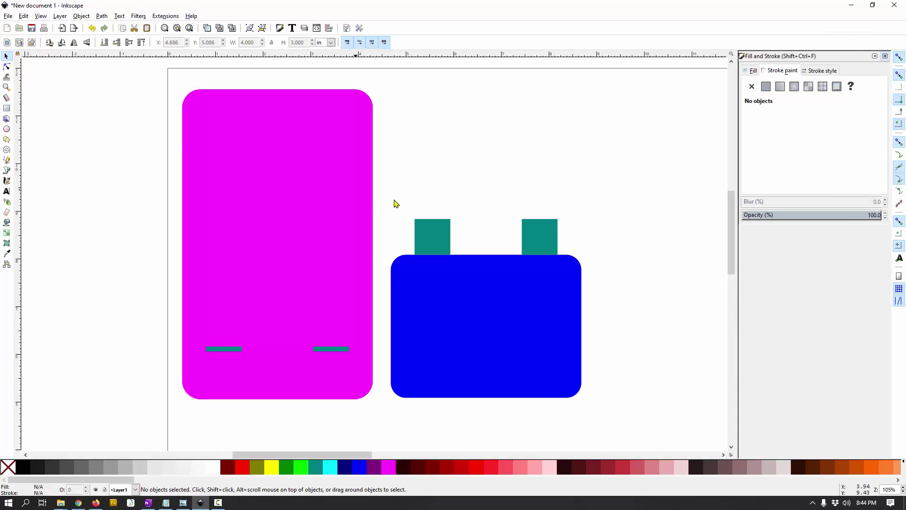
pyautogui.click(435, 233)
pyautogui.click(539, 240)
pyautogui.click(435, 237)
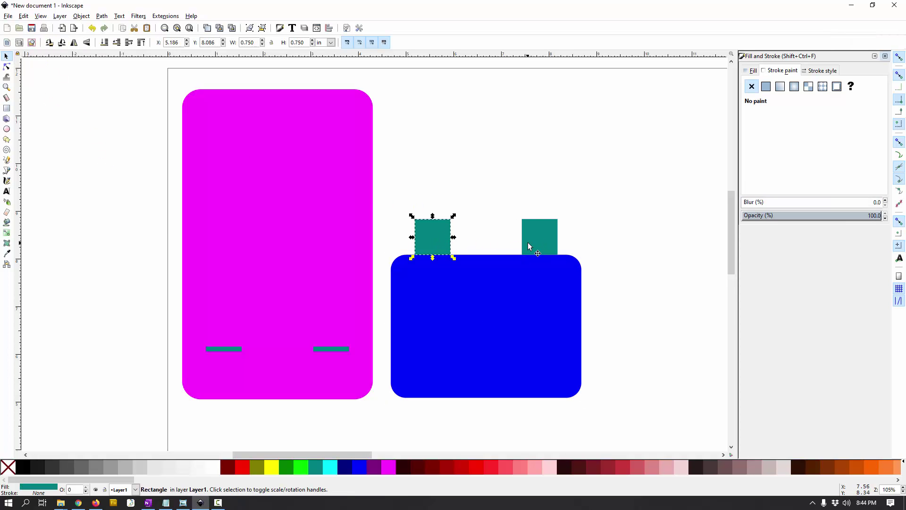
pyautogui.click(527, 246)
pyautogui.click(447, 238)
pyautogui.click(525, 237)
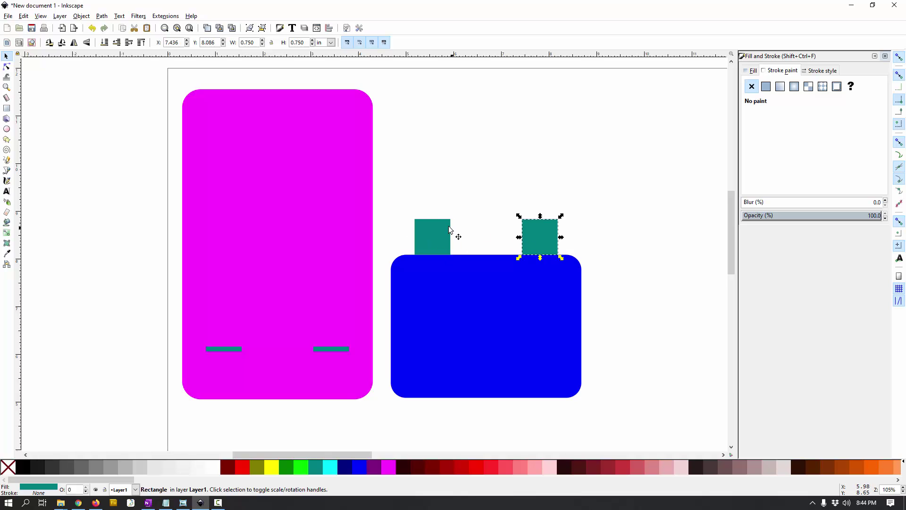
# Step: Round the corners of both teal tabs above the blue rectangle to a radius of 0.1 in and deselect them
pyautogui.click(438, 224)
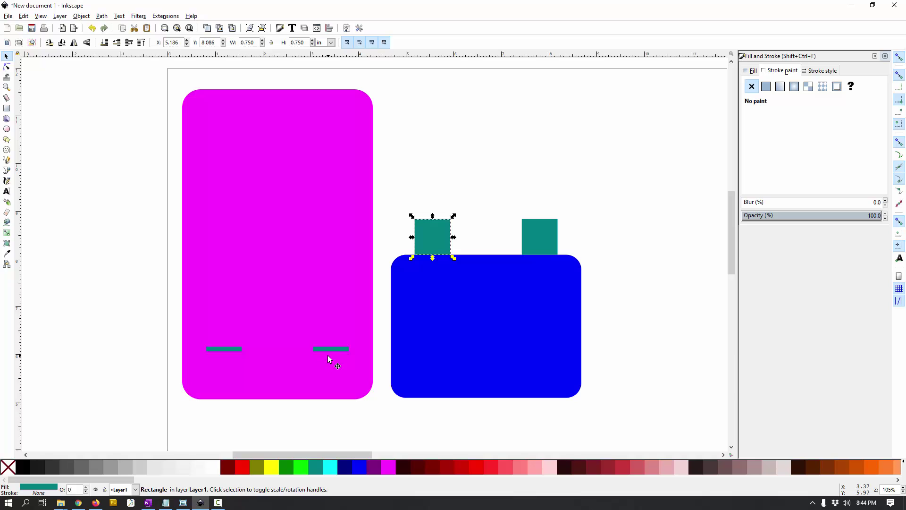
pyautogui.press('r')
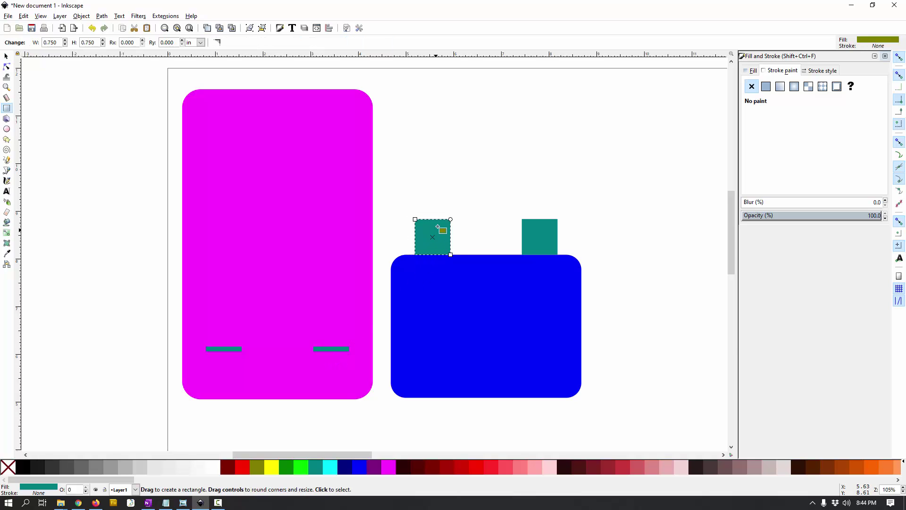
pyautogui.moveTo(450, 221); pyautogui.dragTo(445, 228)
pyautogui.doubleClick(169, 43)
pyautogui.click(526, 231)
pyautogui.click(170, 41)
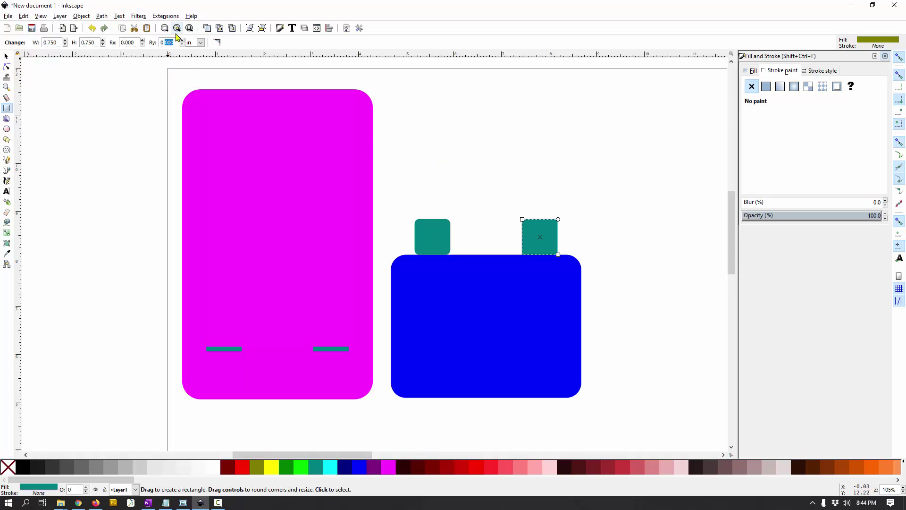
pyautogui.write('0.1')
pyautogui.press('Return')
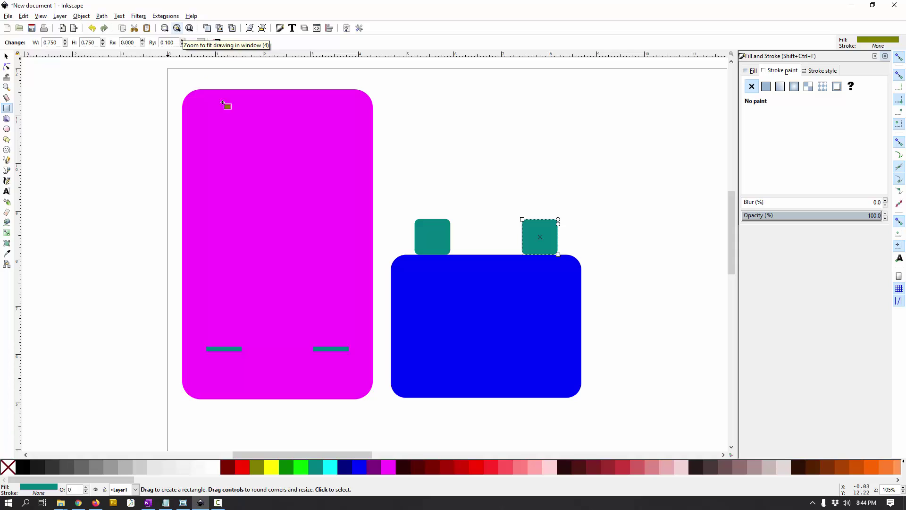
pyautogui.press('Escape')
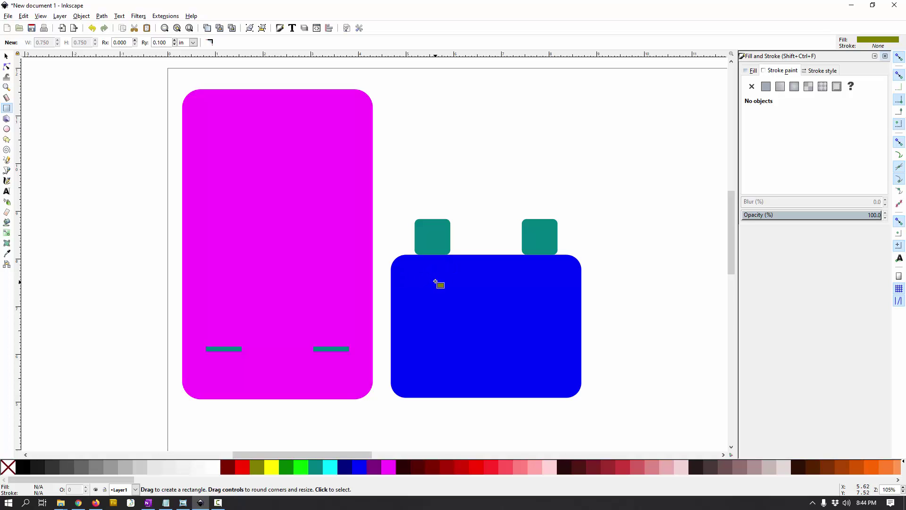
# Step: Draw an olive rounded rectangle about 1.75 × 2.68 in that overlaps the middle of the blue rectangle's lower edge
pyautogui.keyDown('ctrl'); pyautogui.scroll(4, 444, 270); pyautogui.keyUp('ctrl')
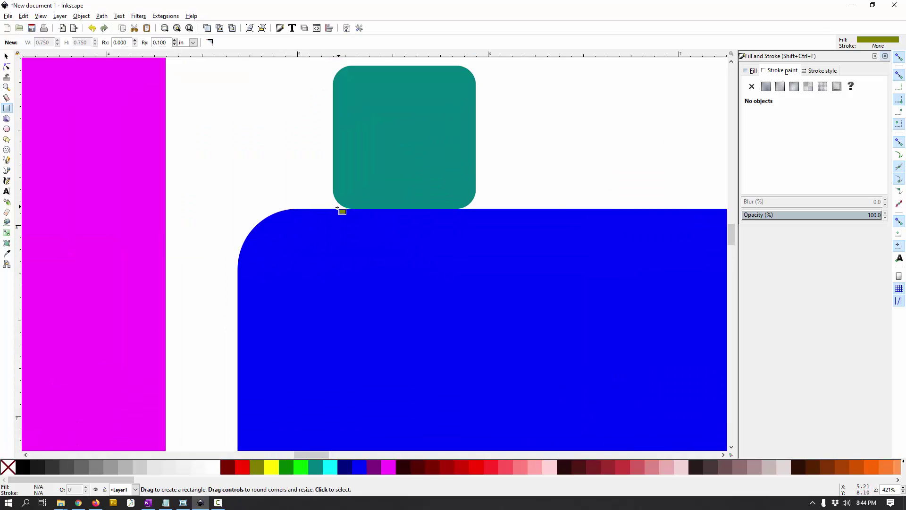
pyautogui.scroll(-5, 358, 214)
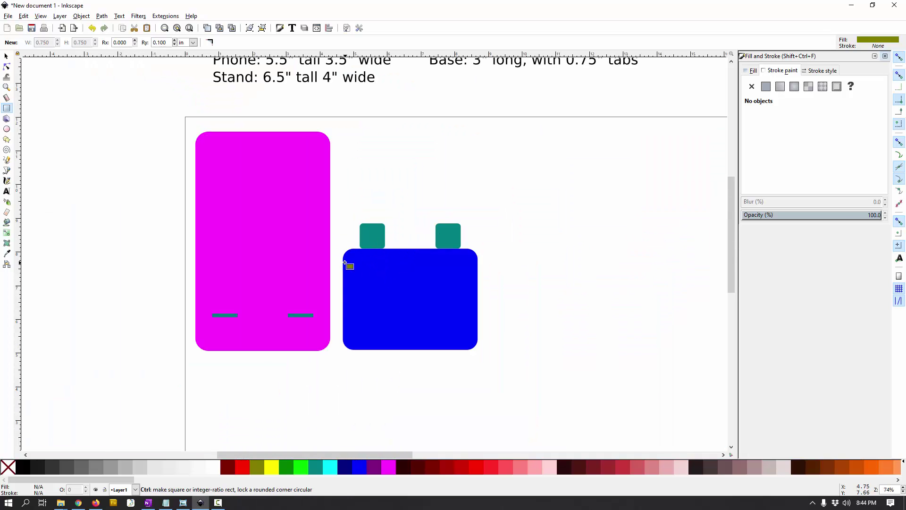
pyautogui.scroll(1, 348, 265)
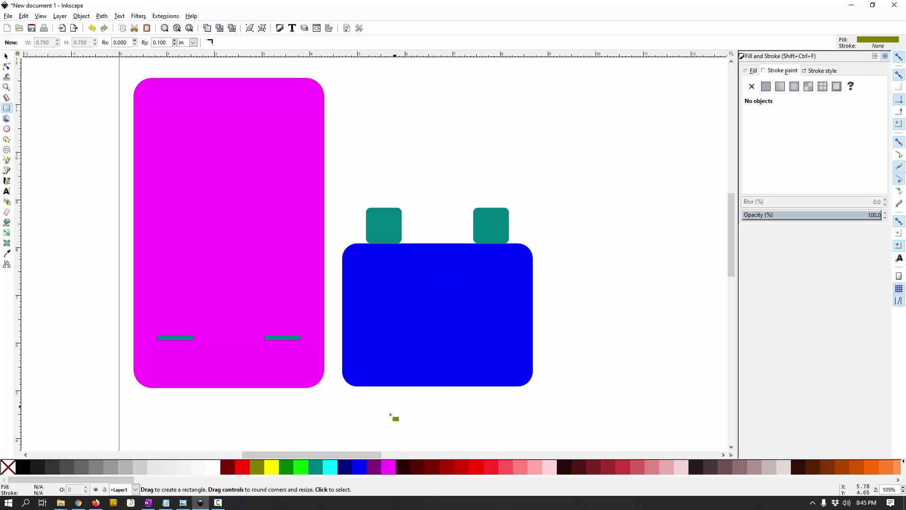
pyautogui.moveTo(396, 411)
pyautogui.mouseDown()
pyautogui.moveTo(470, 336)
pyautogui.moveTo(485, 292)
pyautogui.moveTo(479, 285)
pyautogui.moveTo(479, 306)
pyautogui.mouseUp()
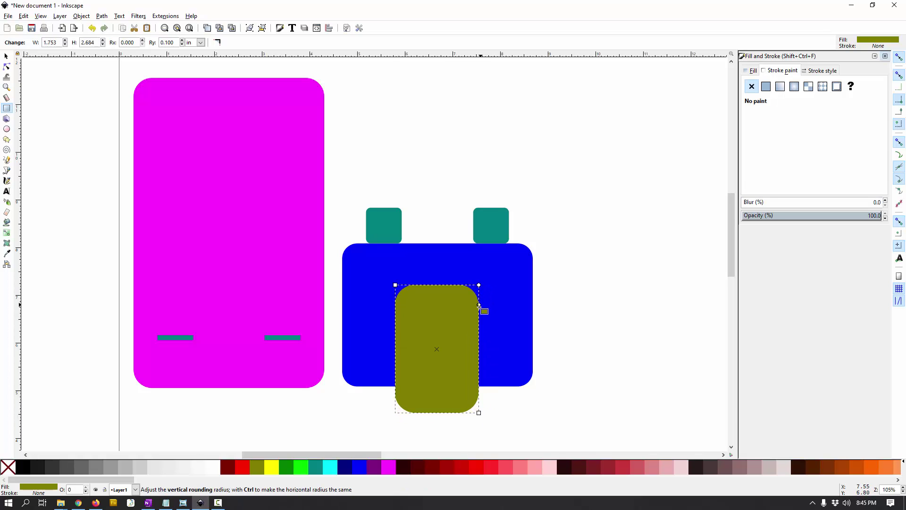
# Step: Set the olive rectangle's width to 2 in and move it to about X 5.78 and Y 4.45 in
pyautogui.click(6, 56)
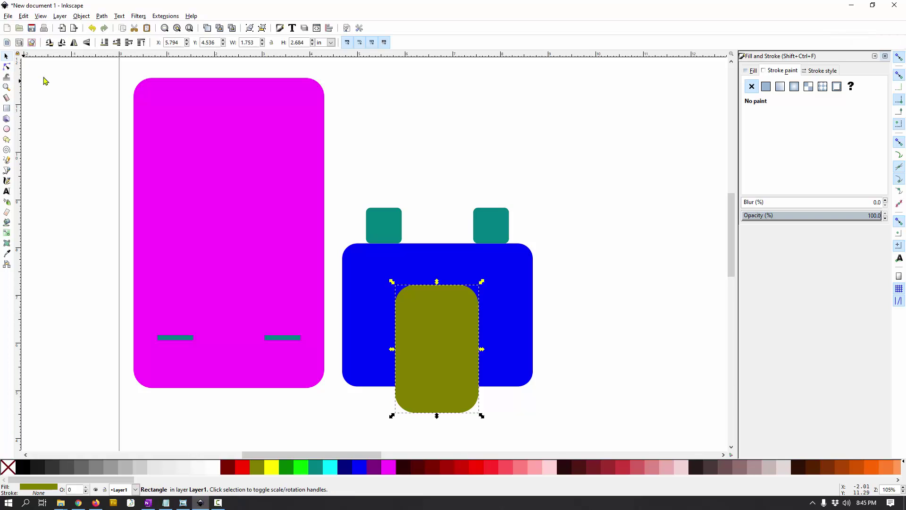
pyautogui.click(435, 331)
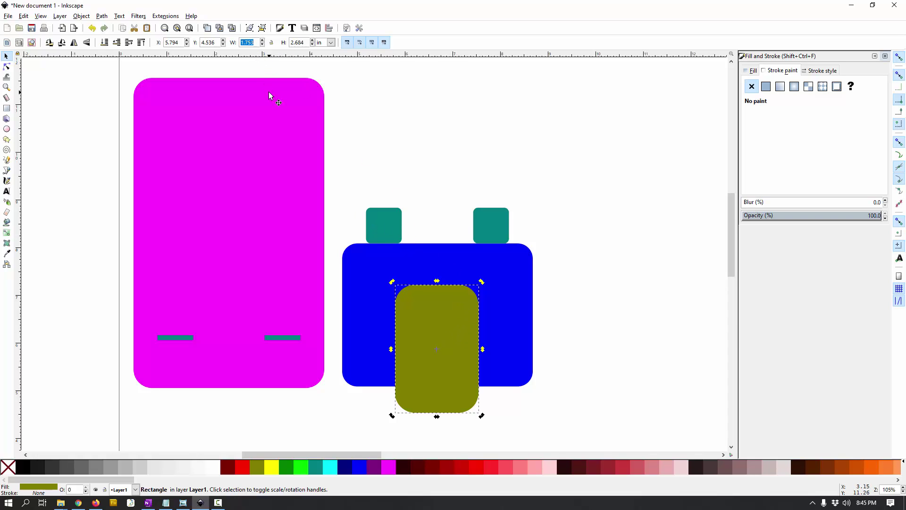
pyautogui.write('2')
pyautogui.press('Return')
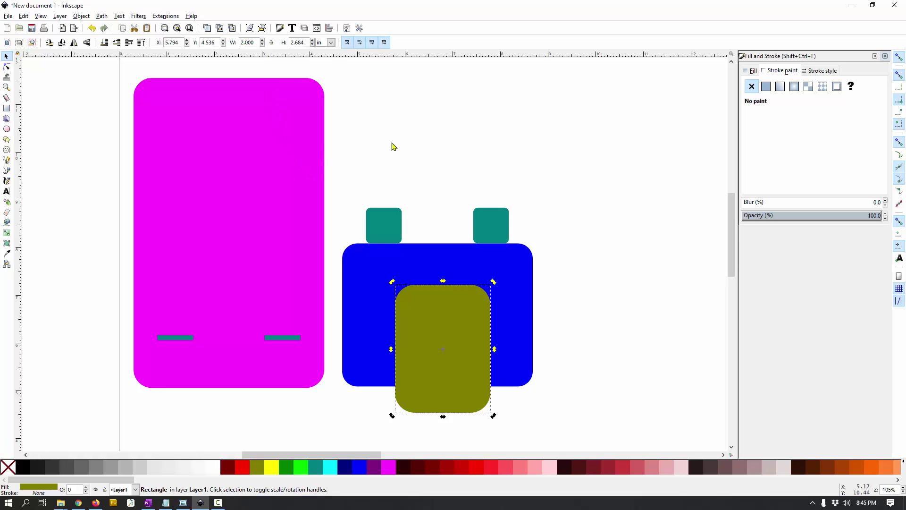
pyautogui.moveTo(439, 330); pyautogui.dragTo(441, 330)
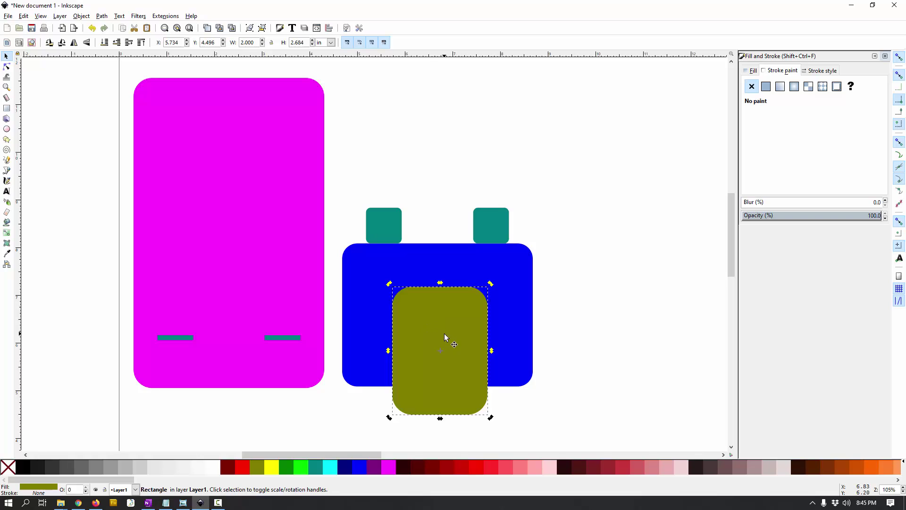
pyautogui.moveTo(443, 333); pyautogui.dragTo(444, 339)
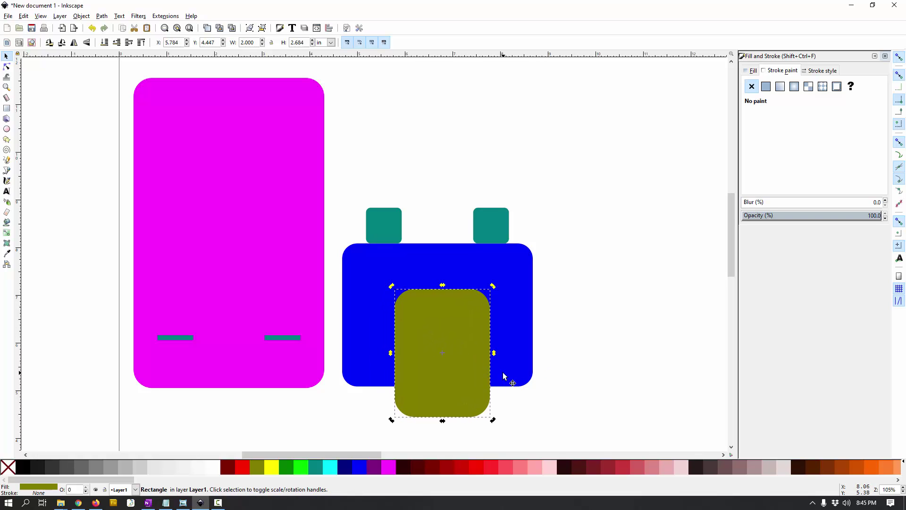
pyautogui.click(620, 336)
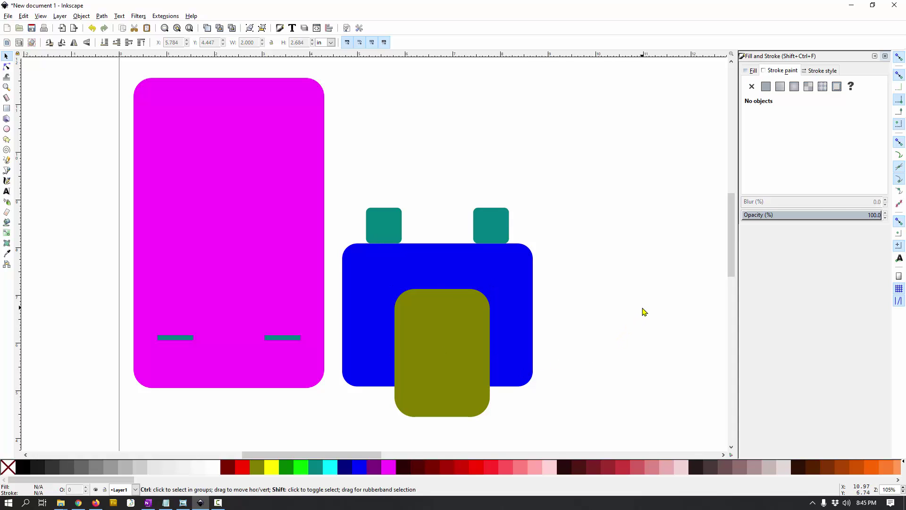
# Step: Center the olive rectangle horizontally on the blue rectangle, aligning relative to the first selected object
pyautogui.hotkey('ctrl', 'shift', 'a')
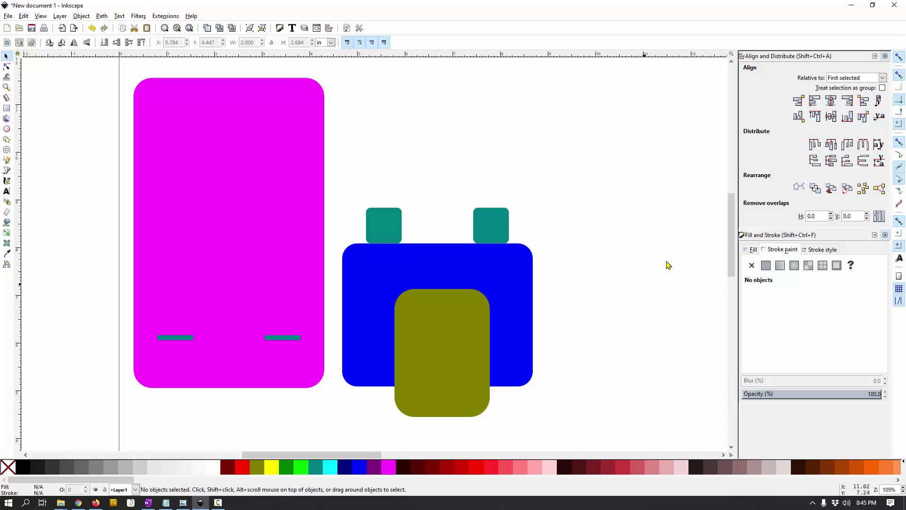
pyautogui.click(844, 79)
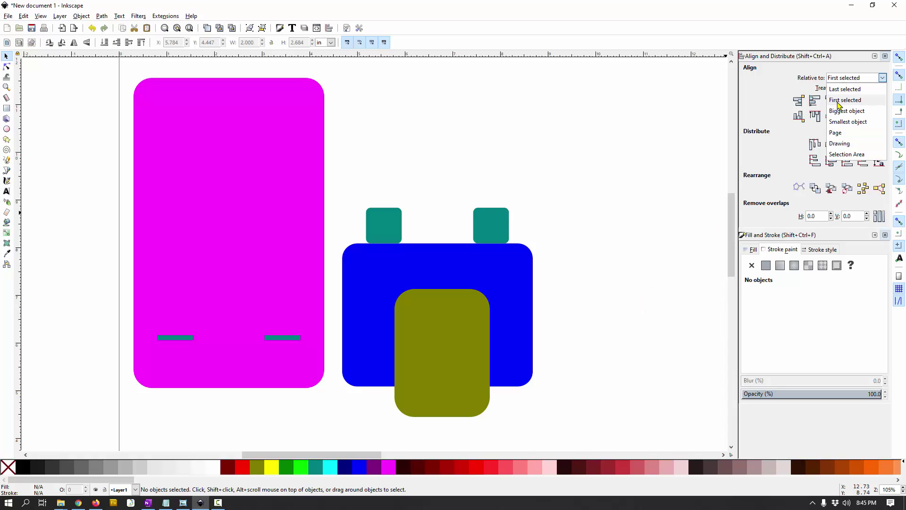
pyautogui.click(836, 100)
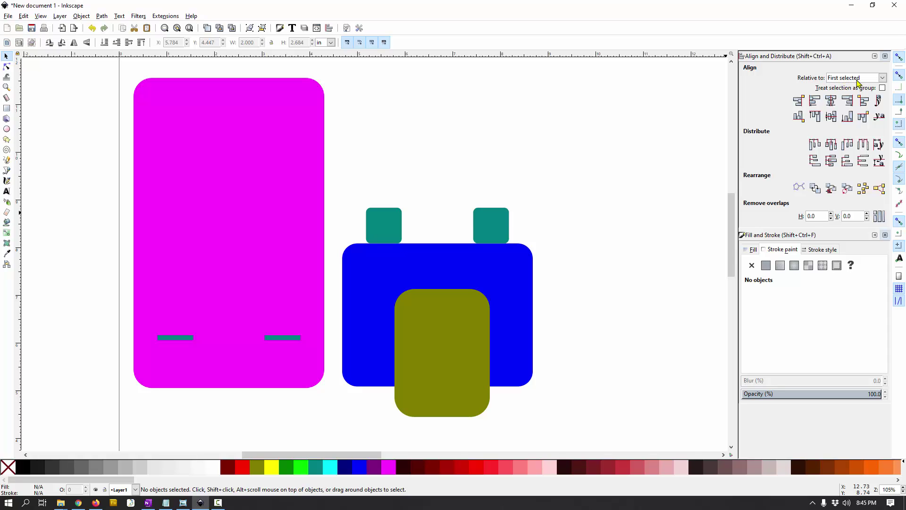
pyautogui.click(513, 286)
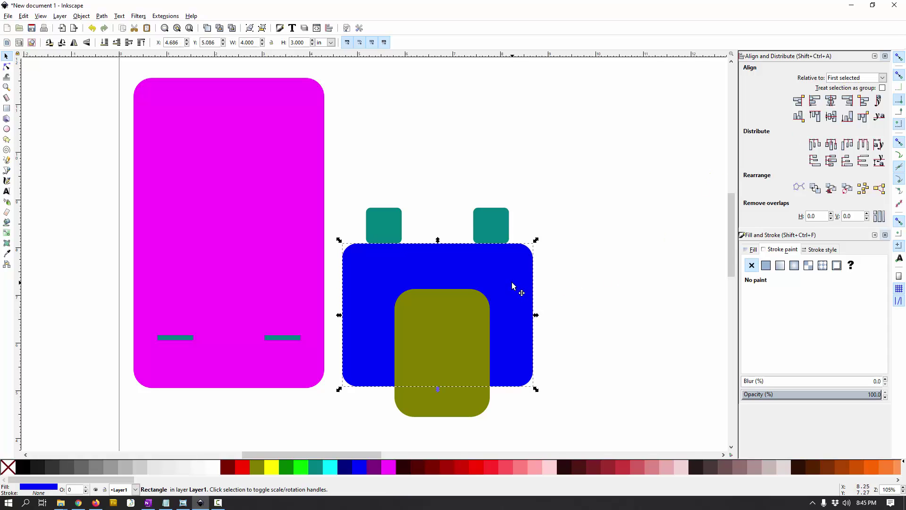
pyautogui.press('shift')
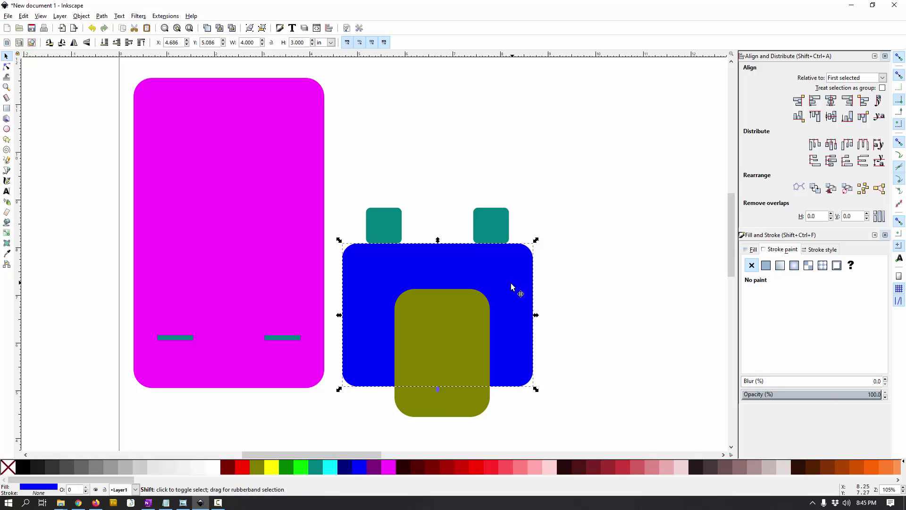
pyautogui.keyDown('shift'); pyautogui.click(440, 310); pyautogui.keyUp('shift')
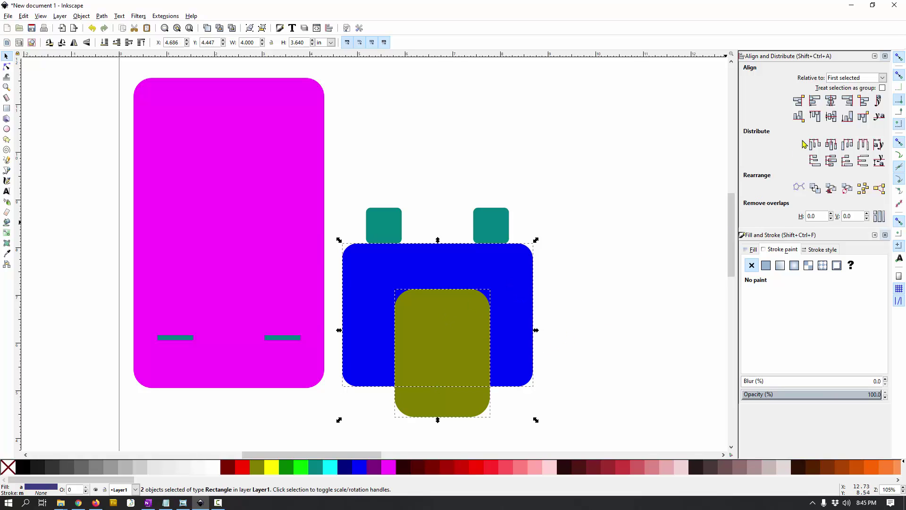
pyautogui.click(831, 105)
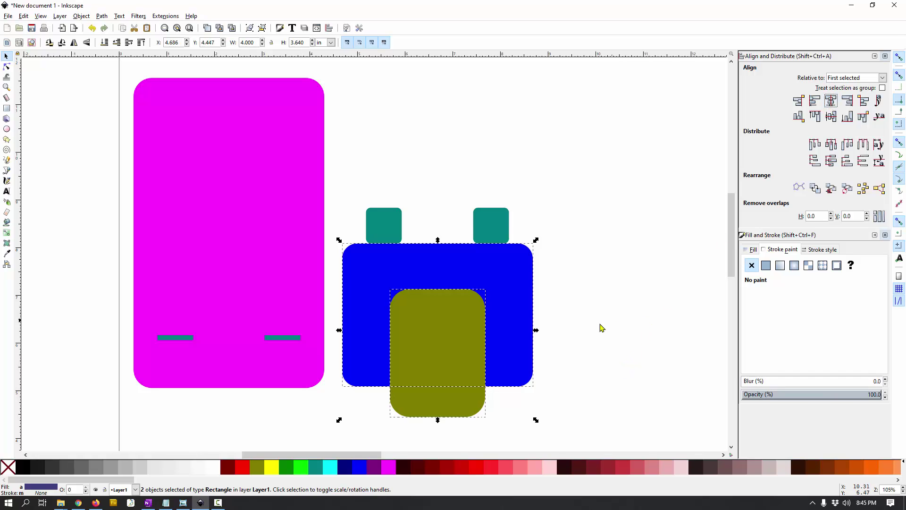
pyautogui.click(586, 334)
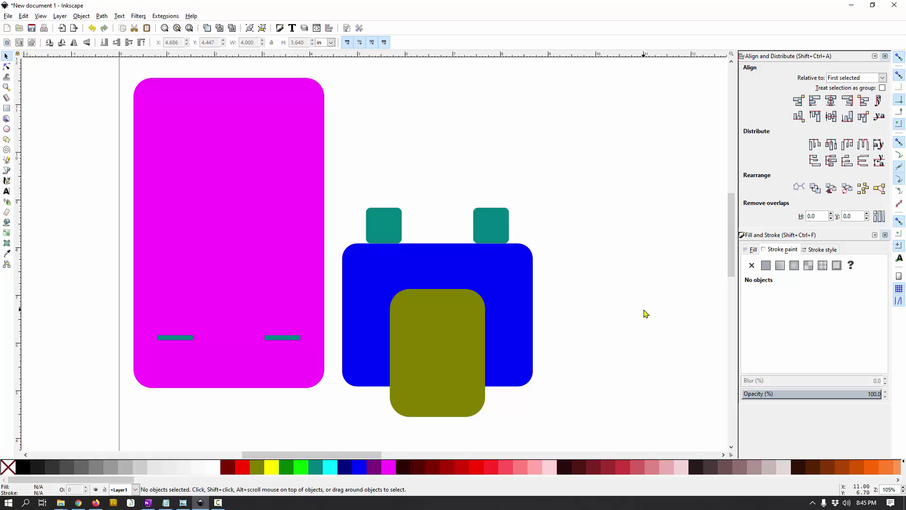
# Step: Try a 1 in wide duplicate of the olive rectangle over the magenta rectangle's lower edge, and delete it
pyautogui.click(444, 348)
pyautogui.hotkey('ctrl', 'd')
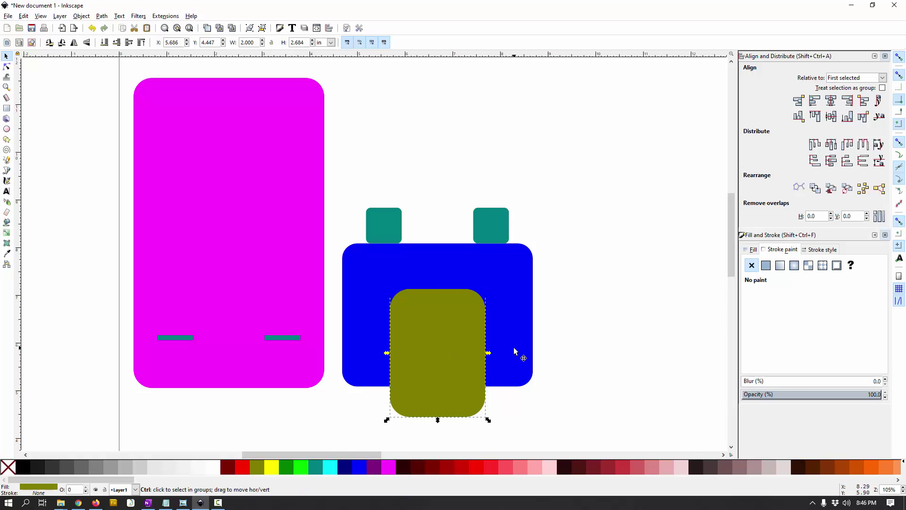
pyautogui.moveTo(439, 351); pyautogui.dragTo(229, 402)
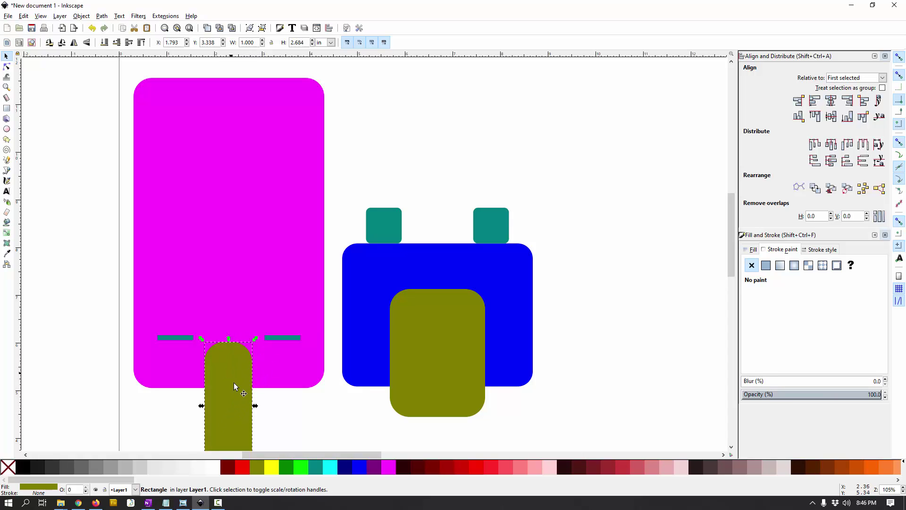
pyautogui.scroll(-5, 264, 392)
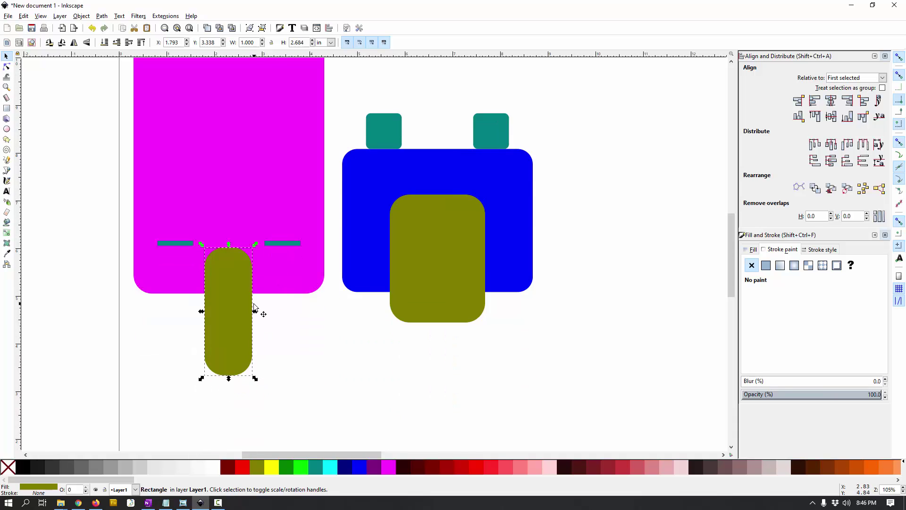
pyautogui.scroll(4, 283, 248)
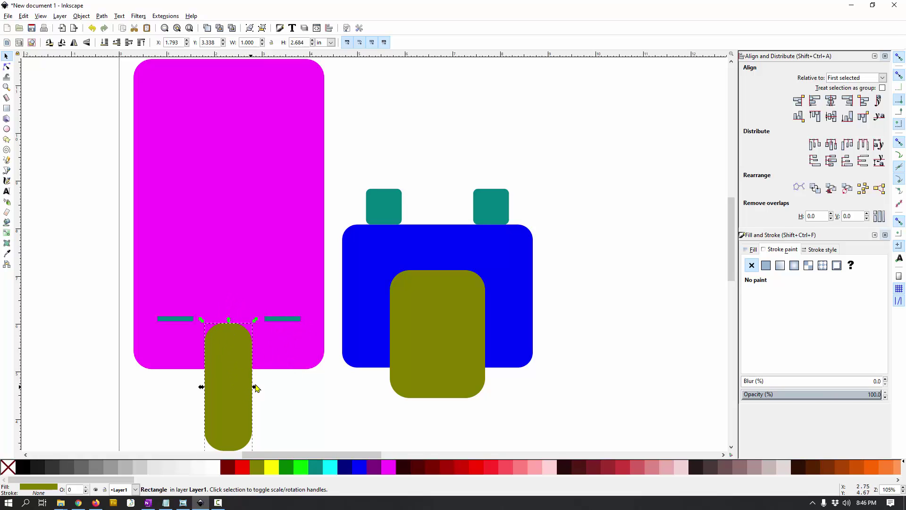
pyautogui.moveTo(229, 402); pyautogui.dragTo(113, 378)
pyautogui.press('Delete')
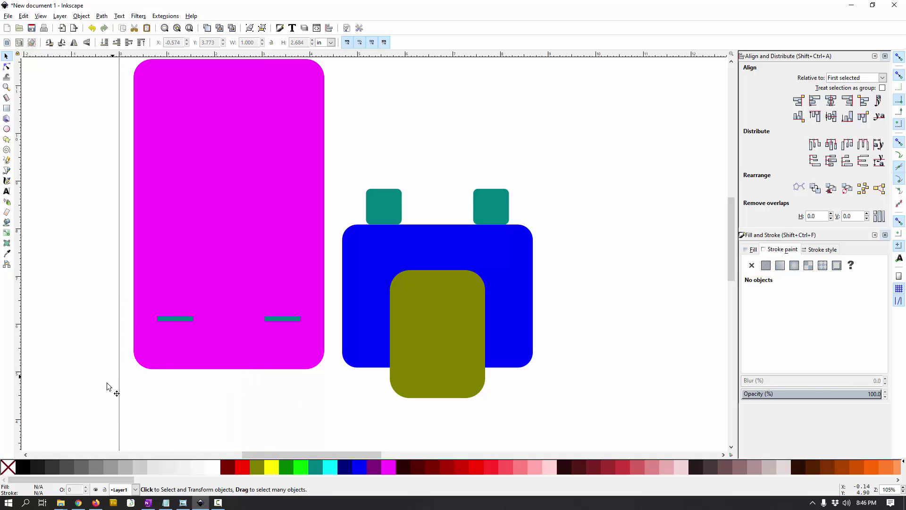
# Step: Fill both teal slots on the magenta rectangle with white and deselect them
pyautogui.scroll(1, 278, 417)
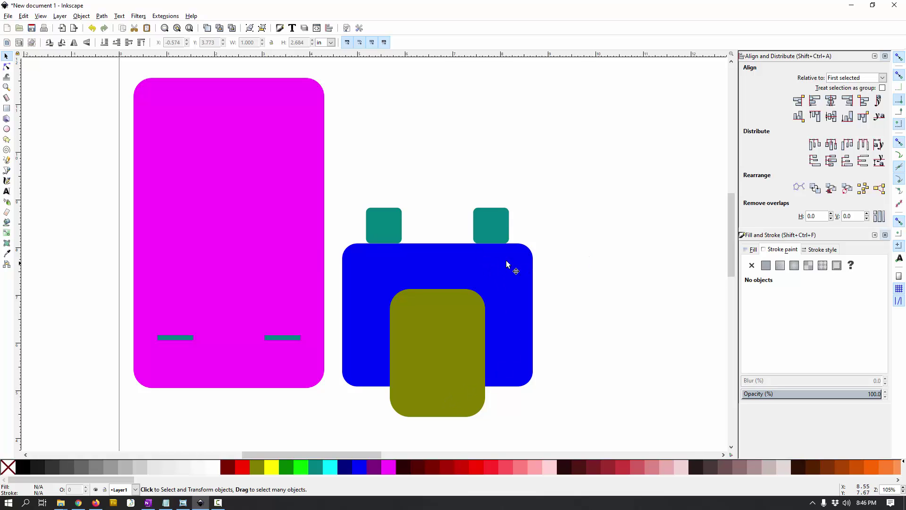
pyautogui.click(276, 216)
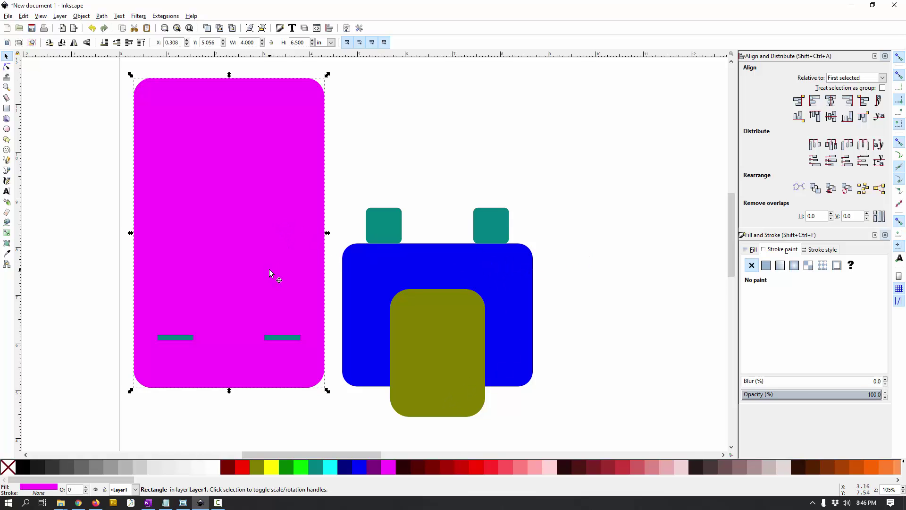
pyautogui.moveTo(92, 324); pyautogui.dragTo(325, 362)
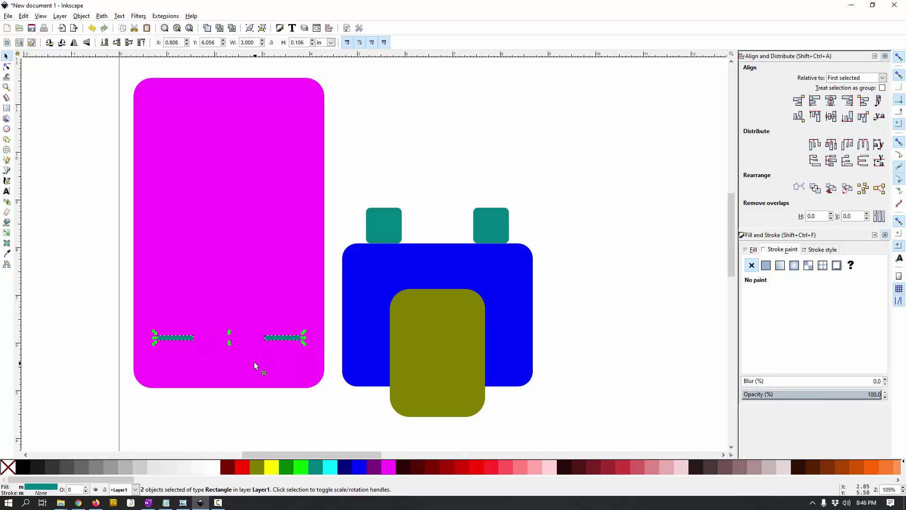
pyautogui.click(214, 472)
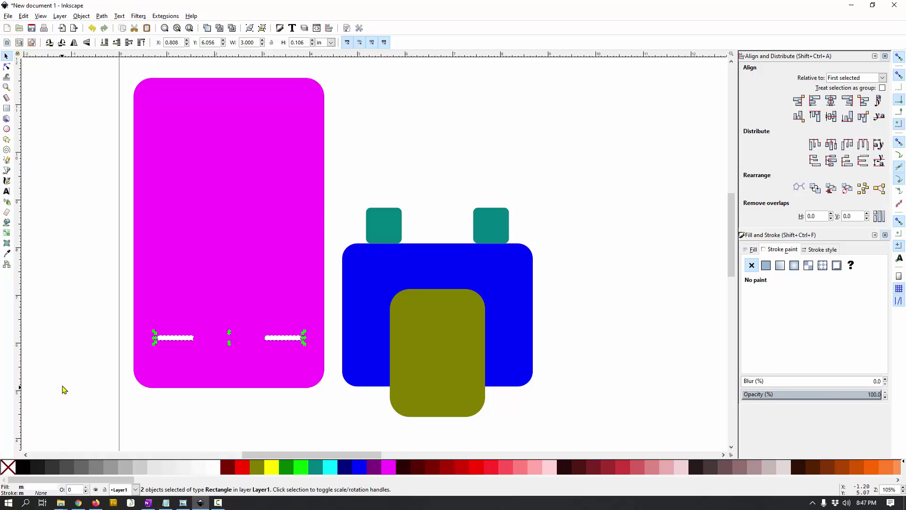
pyautogui.click(94, 378)
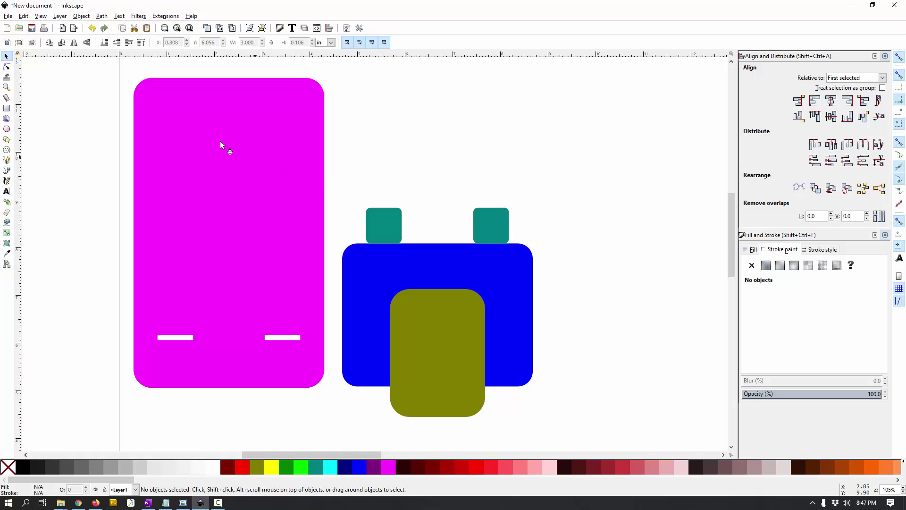
# Step: Give the magenta rectangle and its two white slots a flat-color stroke 0.001 in wide, and deselect them
pyautogui.moveTo(120, 69); pyautogui.dragTo(338, 429)
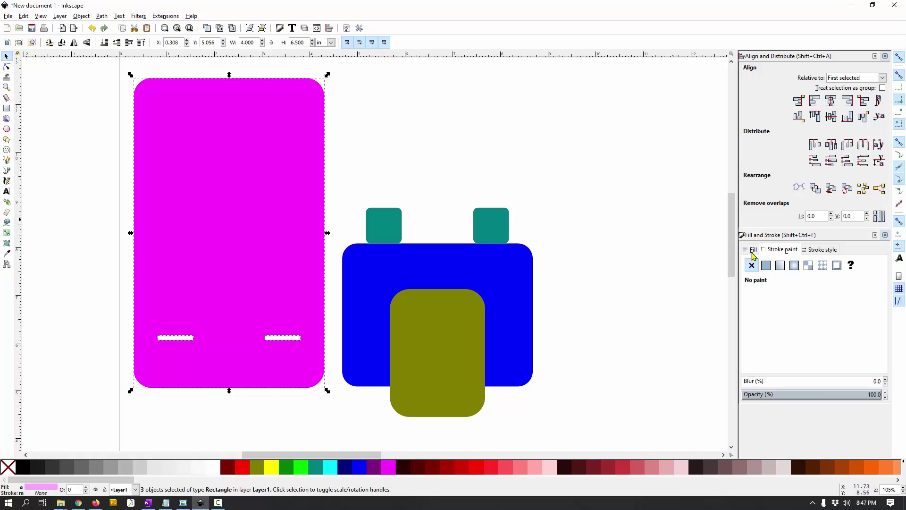
pyautogui.click(819, 252)
pyautogui.click(782, 249)
pyautogui.click(766, 265)
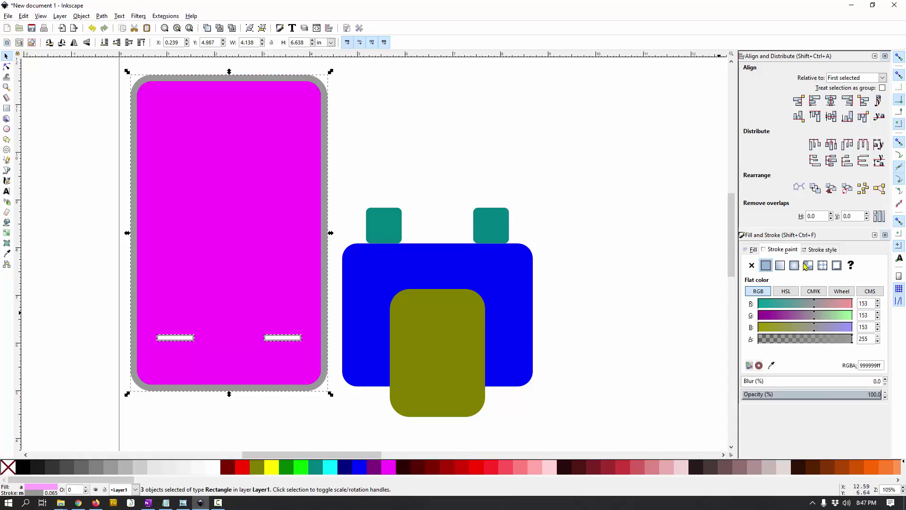
pyautogui.click(823, 250)
pyautogui.click(824, 265)
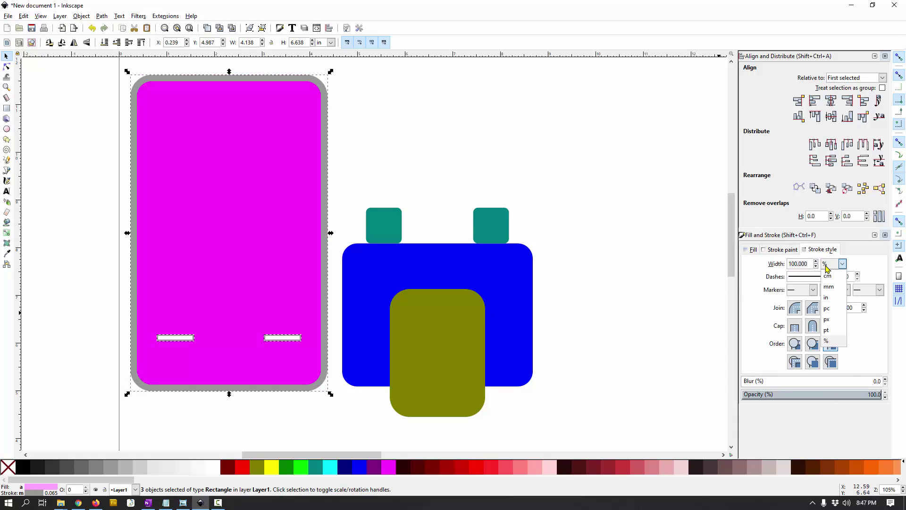
pyautogui.click(827, 298)
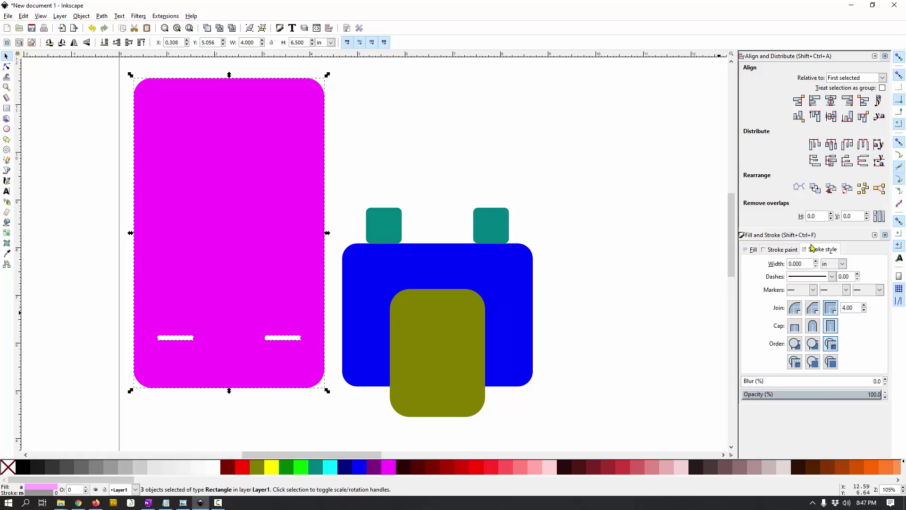
pyautogui.press('Return')
pyautogui.click(599, 233)
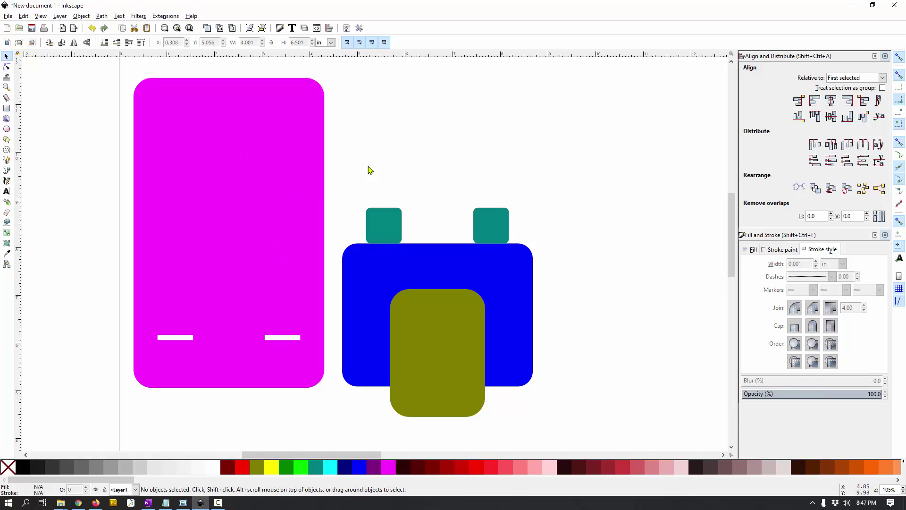
# Step: Subtract the olive rectangle from the blue rectangle with Difference to cut the base's opening
pyautogui.click(516, 275)
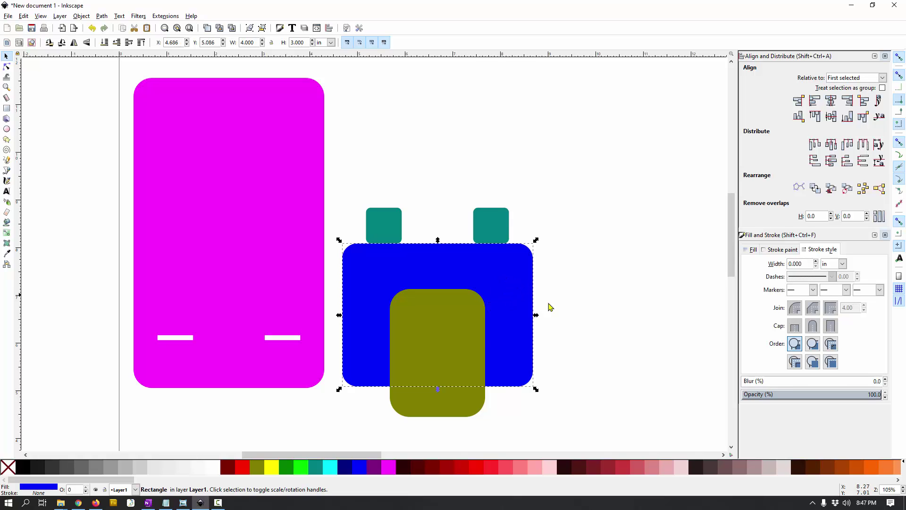
pyautogui.click(455, 401)
pyautogui.click(523, 349)
pyautogui.keyDown('shift'); pyautogui.click(454, 324); pyautogui.keyUp('shift')
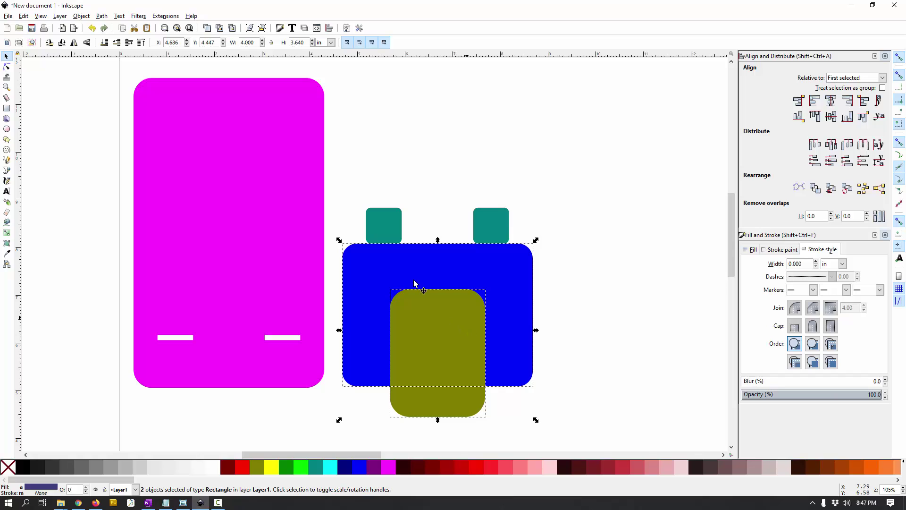
pyautogui.click(105, 17)
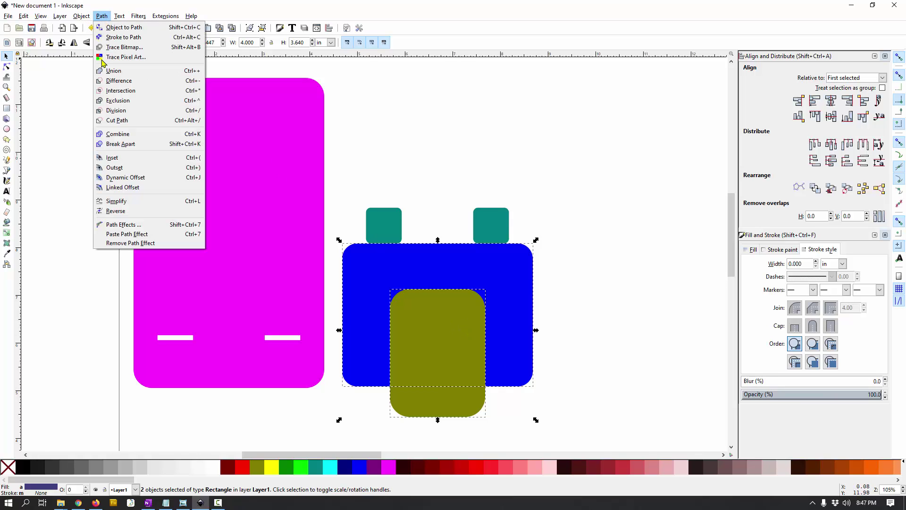
pyautogui.click(109, 84)
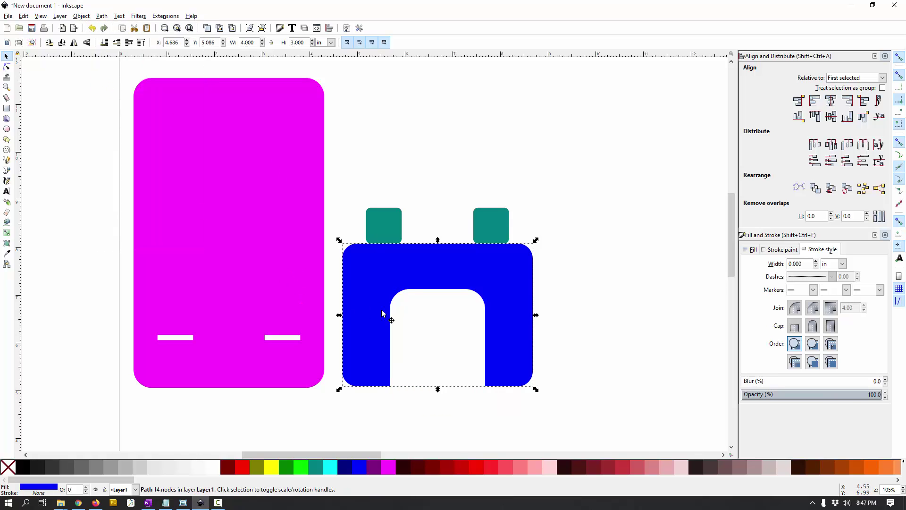
pyautogui.click(517, 236)
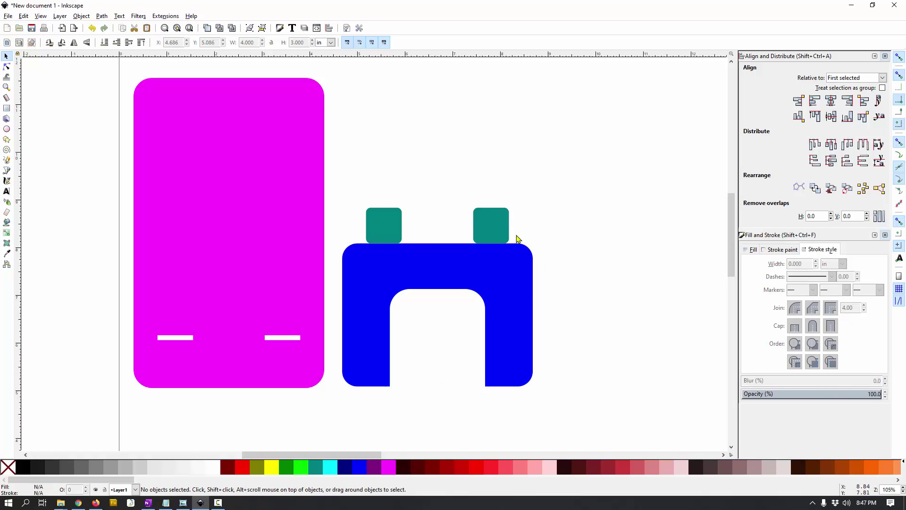
# Step: Stretch both teal tabs downward together into the blue base, to a height of about 1.15 in
pyautogui.click(500, 225)
pyautogui.click(374, 221)
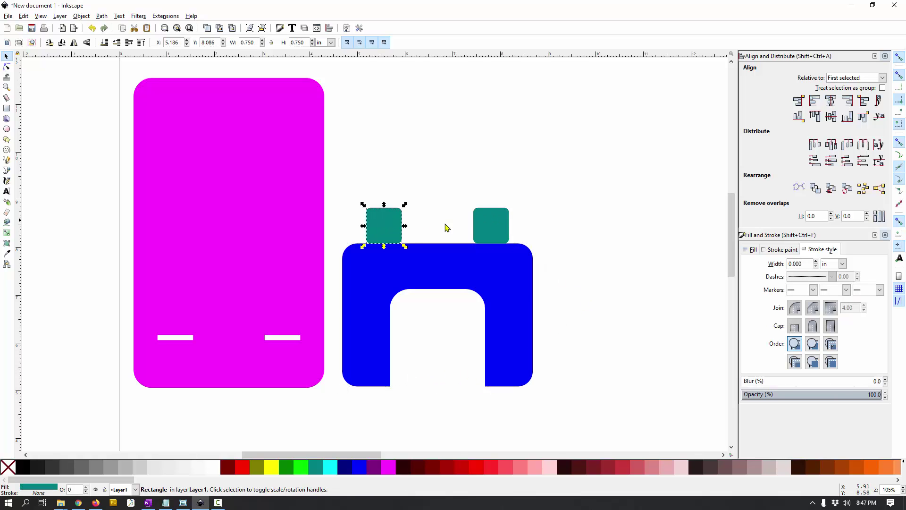
pyautogui.click(492, 227)
pyautogui.click(386, 228)
pyautogui.keyDown('ctrl'); pyautogui.scroll(5, 367, 244); pyautogui.keyUp('ctrl')
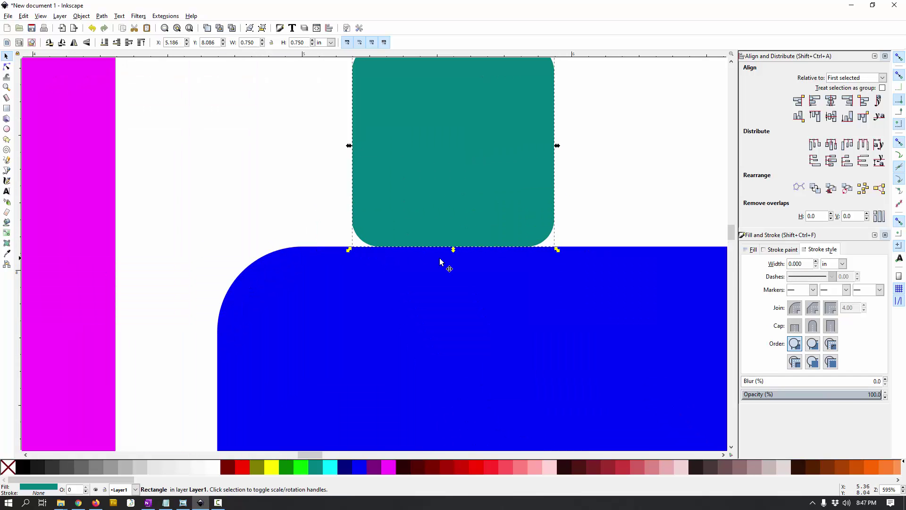
pyautogui.keyDown('ctrl'); pyautogui.scroll(-3, 452, 258); pyautogui.keyUp('ctrl')
pyautogui.hscroll(5, 467, 261)
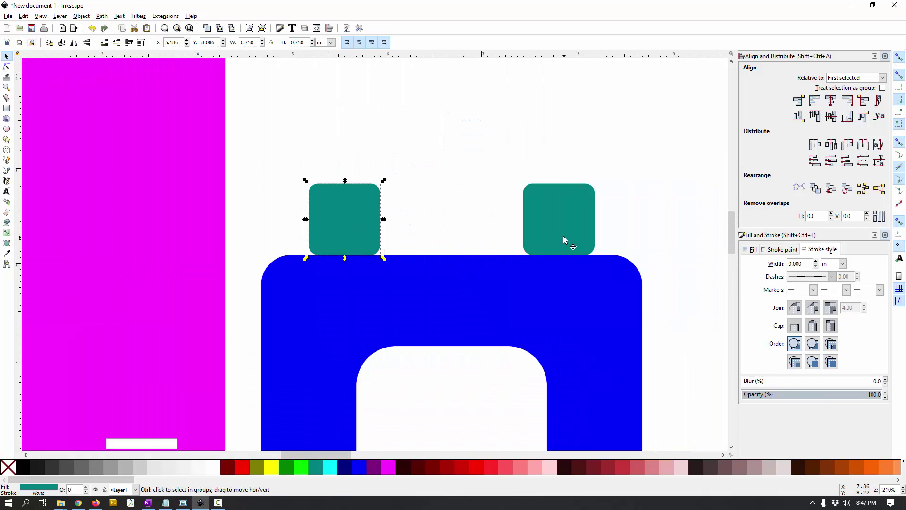
pyautogui.keyDown('shift'); pyautogui.click(561, 233); pyautogui.keyUp('shift')
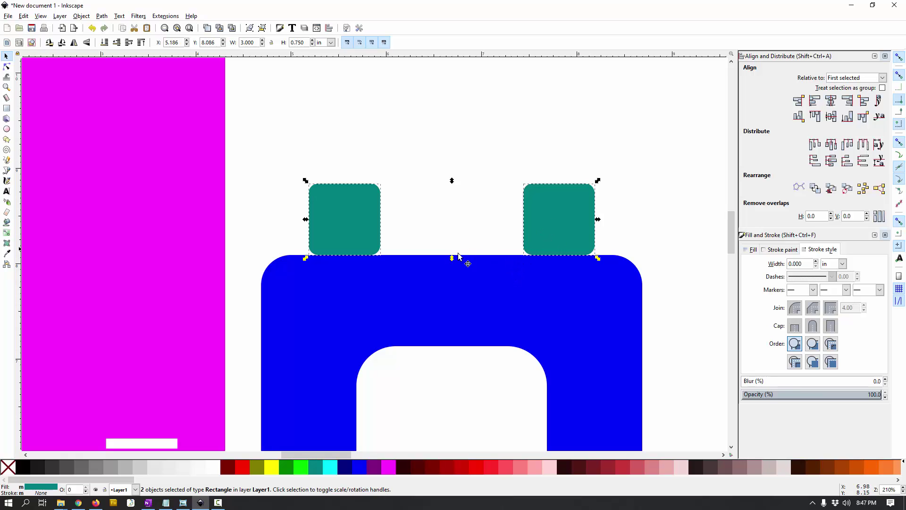
pyautogui.moveTo(452, 260); pyautogui.dragTo(453, 296)
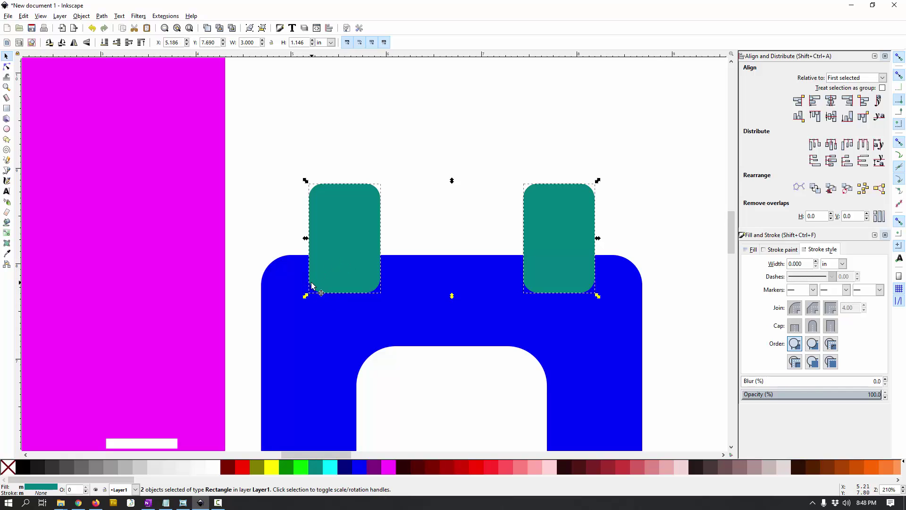
# Step: Merge both teal tabs and the blue base into one shape with Union
pyautogui.click(446, 138)
pyautogui.keyDown('shift'); pyautogui.click(556, 239); pyautogui.keyUp('shift')
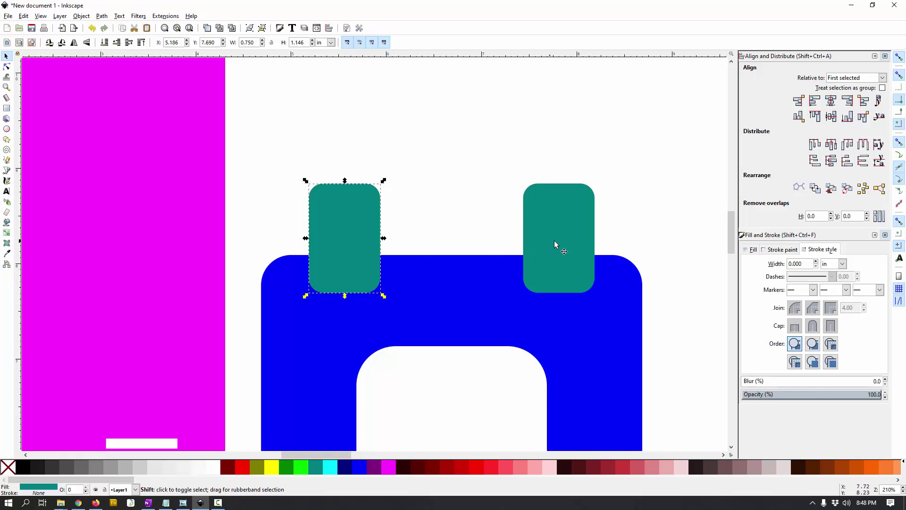
pyautogui.keyDown('shift'); pyautogui.click(429, 308); pyautogui.keyUp('shift')
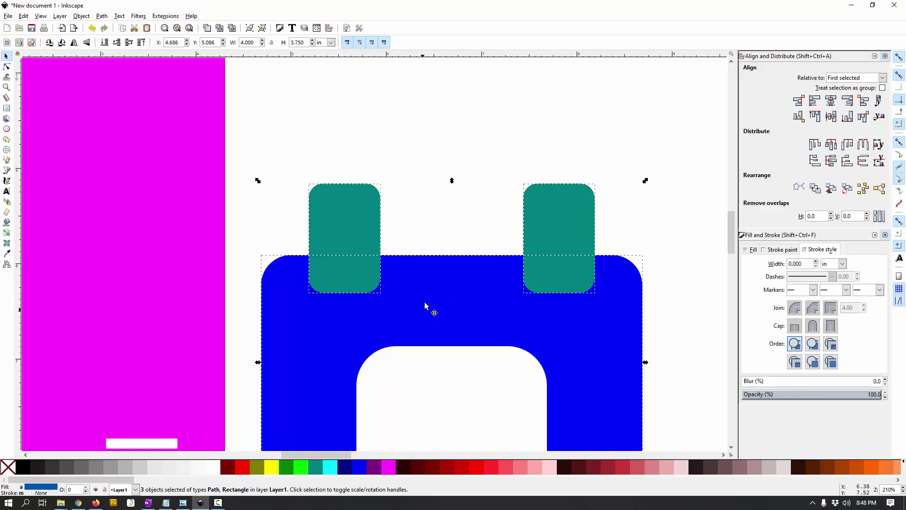
pyautogui.click(102, 16)
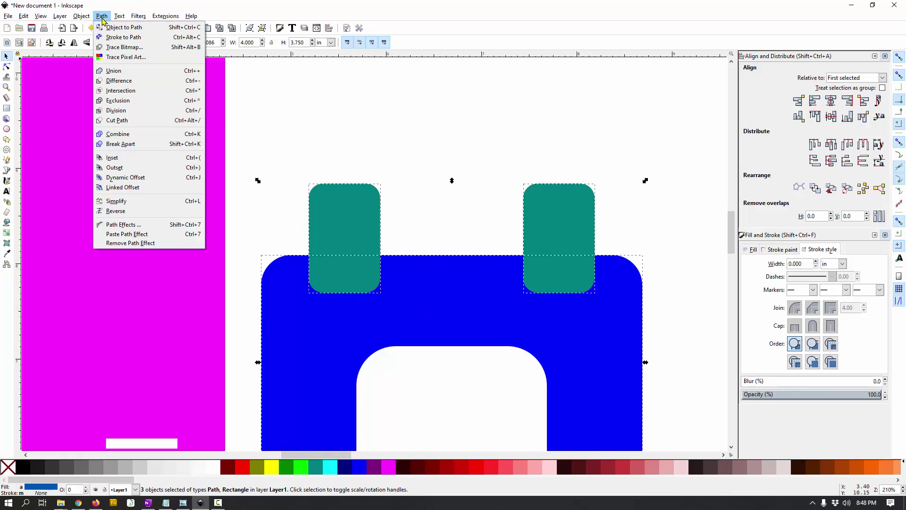
pyautogui.click(115, 74)
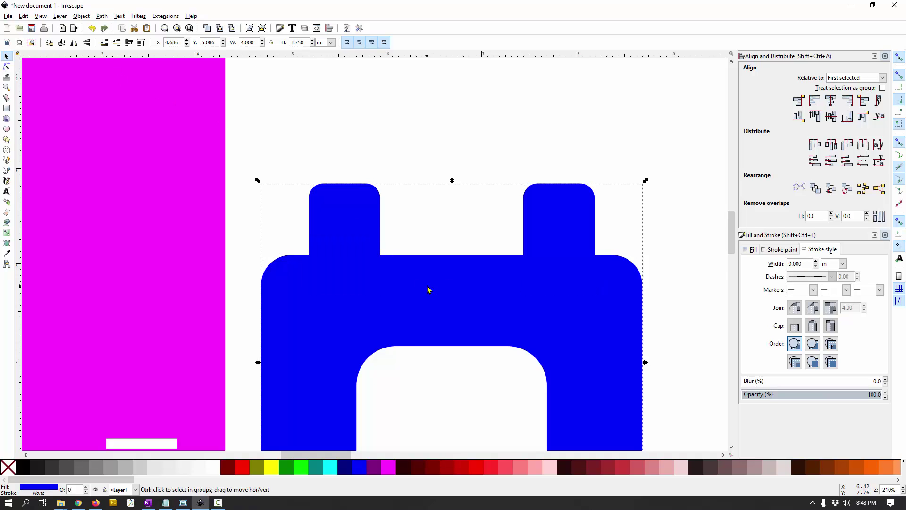
# Step: Move the blue base up beside the magenta rectangle, touching its right edge and level with its top
pyautogui.scroll(-4, 426, 285)
pyautogui.scroll(2, 390, 307)
pyautogui.scroll(1, 389, 307)
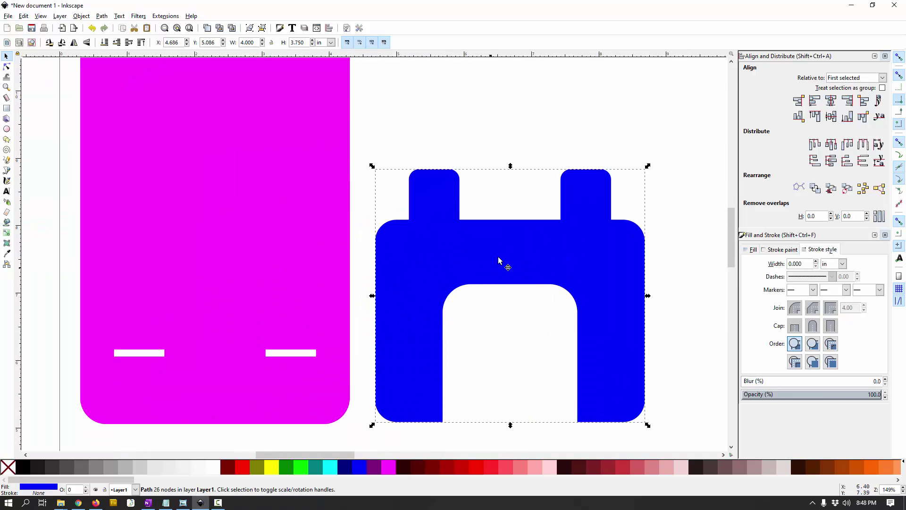
pyautogui.moveTo(497, 256); pyautogui.dragTo(494, 219)
pyautogui.hotkey('shift', 'Up')
pyautogui.hotkey('shift', 'Up')
pyautogui.hotkey('shift', 'Up')
pyautogui.hotkey('shift', 'Up')
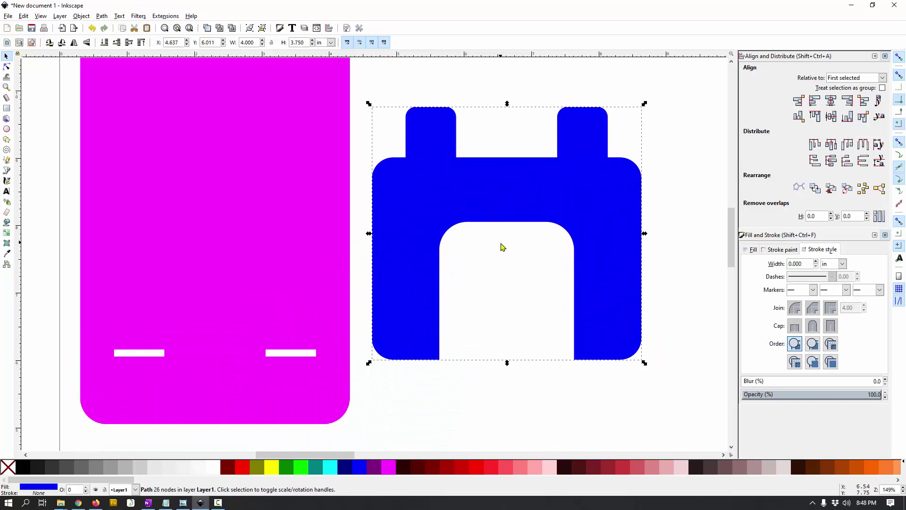
pyautogui.scroll(-2, 502, 246)
pyautogui.moveTo(505, 264)
pyautogui.mouseDown()
pyautogui.moveTo(500, 186)
pyautogui.moveTo(489, 179)
pyautogui.mouseUp()
# Step: Move all four objects together into the page's upper-left corner, to about X 0.09 and Y 5.45 in
pyautogui.moveTo(183, 86); pyautogui.dragTo(588, 418)
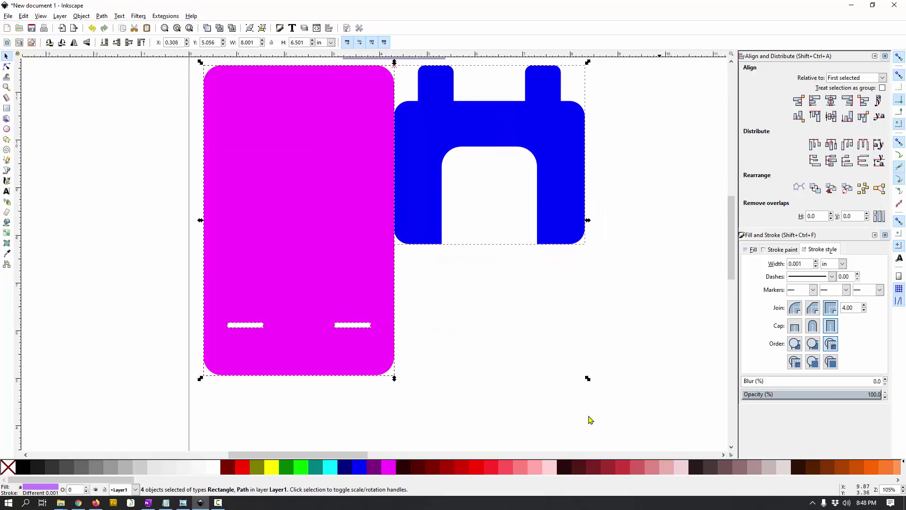
pyautogui.moveTo(339, 264); pyautogui.dragTo(327, 256)
pyautogui.scroll(3, 327, 256)
pyautogui.moveTo(311, 297); pyautogui.dragTo(305, 281)
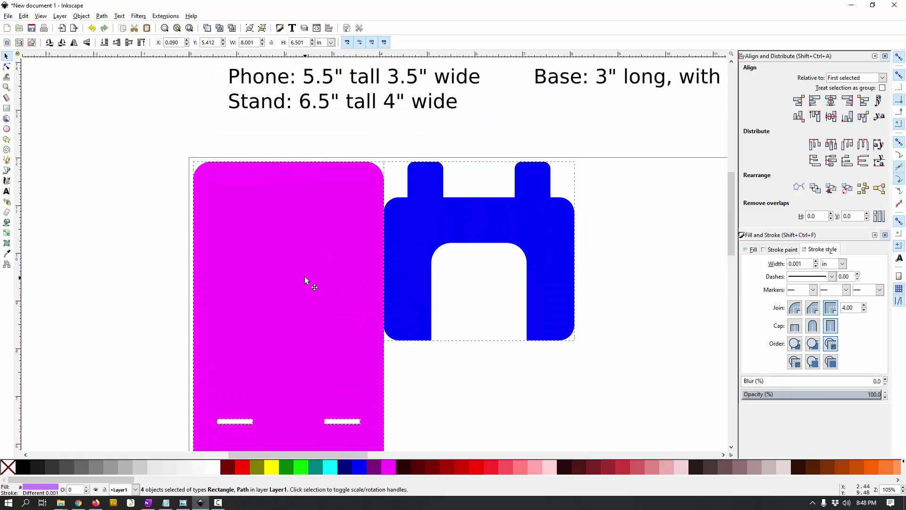
# Step: Give the blue base a flat-color stroke 0.001 in wide
pyautogui.click(560, 234)
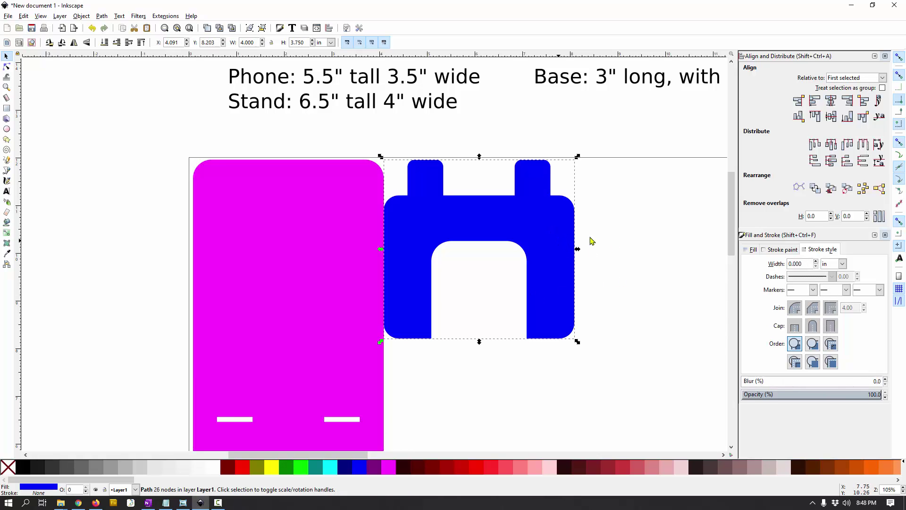
pyautogui.click(781, 250)
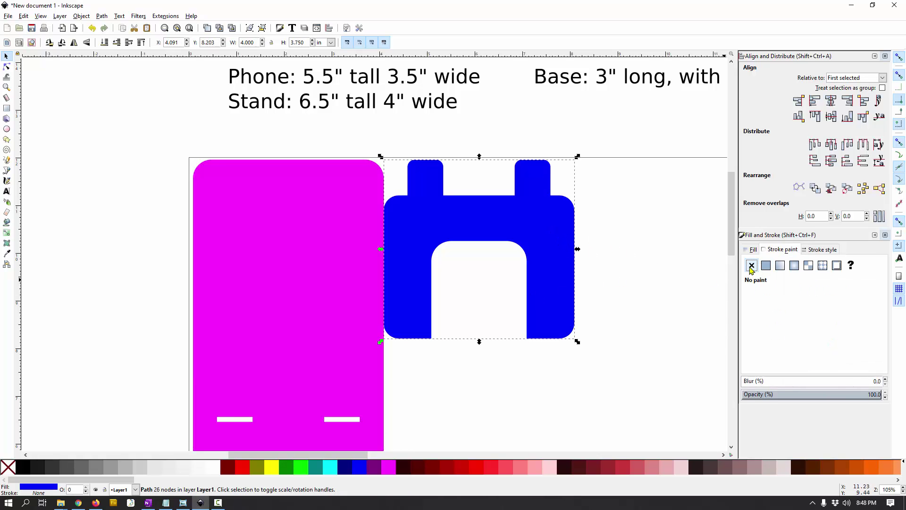
pyautogui.click(766, 265)
pyautogui.click(821, 250)
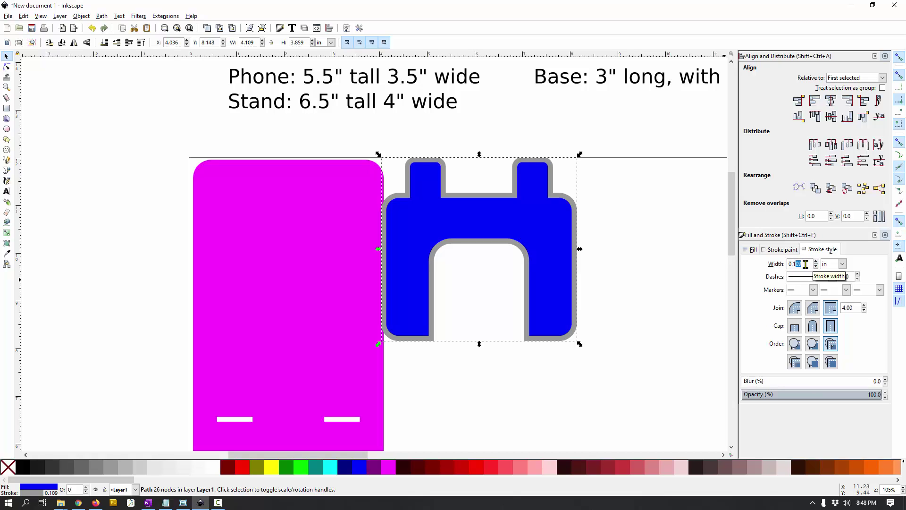
pyautogui.press('BackSpace')
pyautogui.press('BackSpace')
pyautogui.write('001')
pyautogui.press('Return')
# Step: Shift the blue base right to about X 4.2 in, leaving a narrow gap beside the magenta rectangle
pyautogui.moveTo(528, 233)
pyautogui.mouseDown()
pyautogui.moveTo(502, 222)
pyautogui.moveTo(497, 233)
pyautogui.mouseUp()
pyautogui.press('Right')
pyautogui.press('Right')
pyautogui.press('Right')
pyautogui.press('Right')
pyautogui.press('Right')
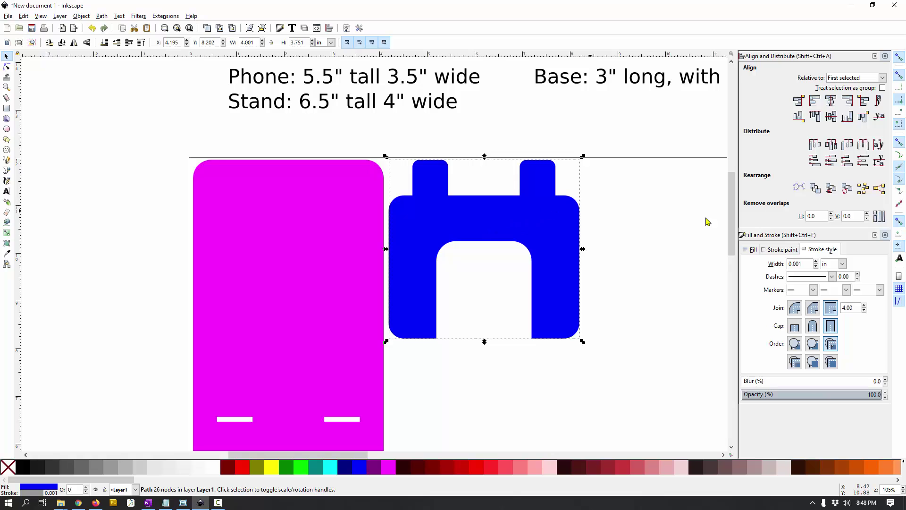
# Step: Fill the magenta rectangle and the blue base with white, and deselect them
pyautogui.scroll(-2, 624, 287)
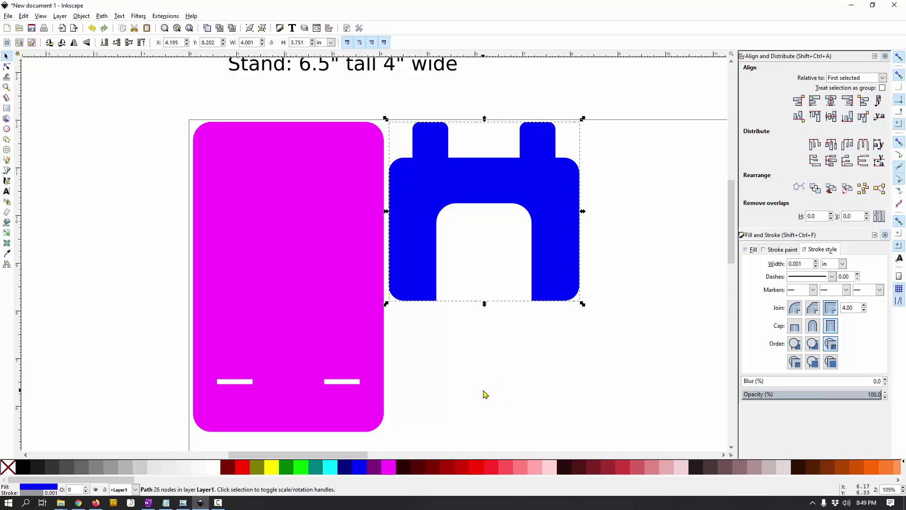
pyautogui.click(323, 217)
pyautogui.click(420, 200)
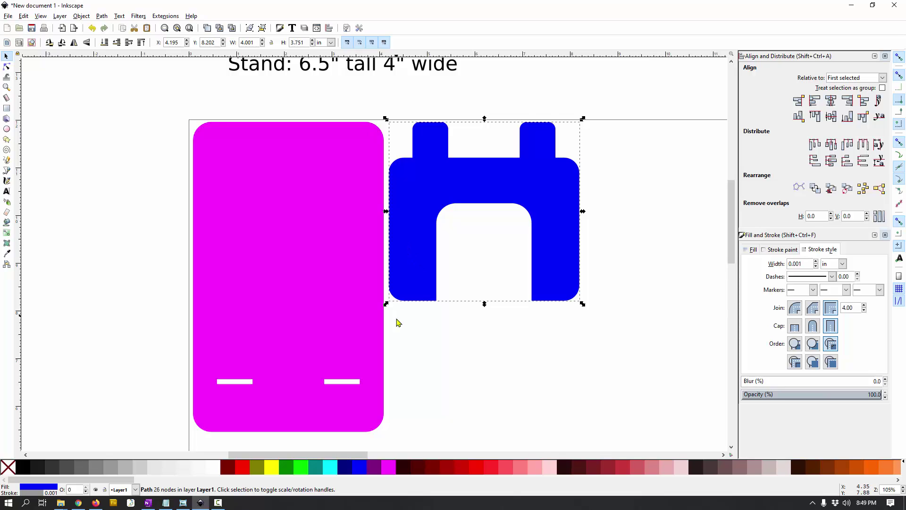
pyautogui.click(287, 307)
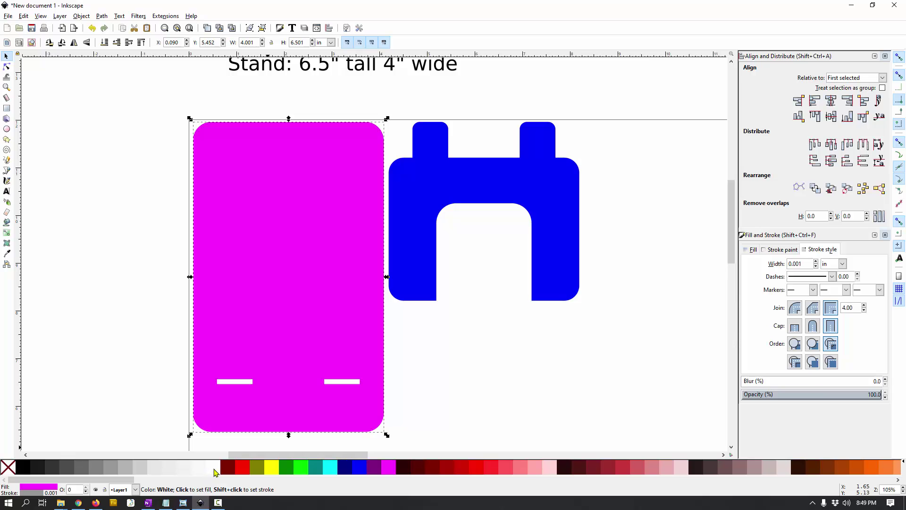
pyautogui.click(213, 467)
pyautogui.click(409, 224)
pyautogui.click(215, 469)
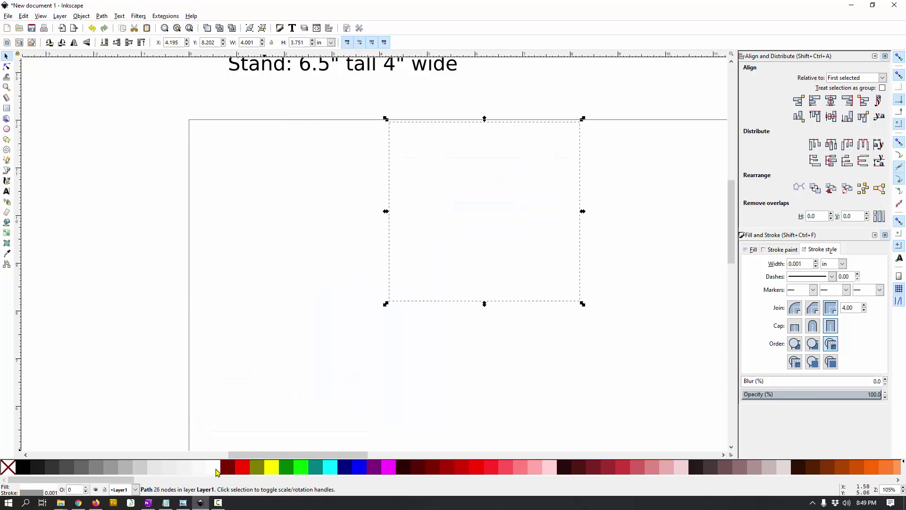
pyautogui.click(496, 424)
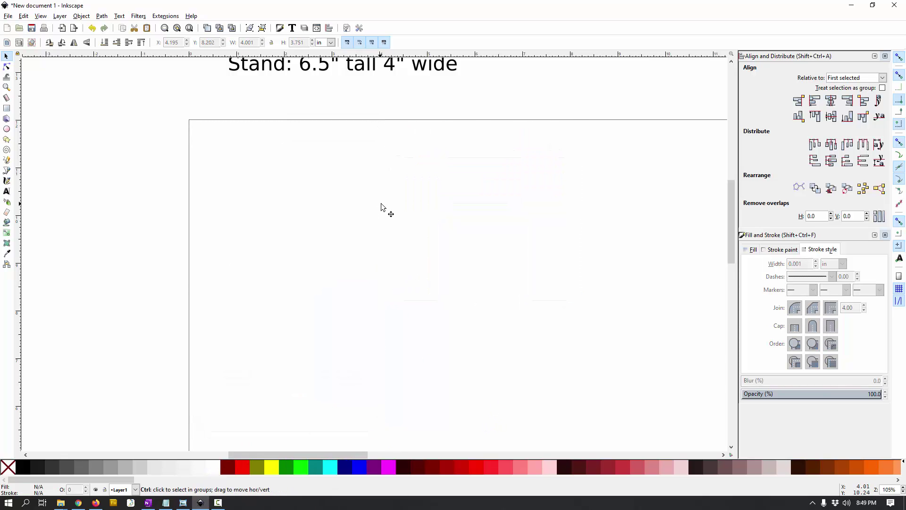
# Step: Examine the thin outlines of both white parts and the gap between them up close
pyautogui.keyDown('ctrl'); pyautogui.scroll(9, 385, 205); pyautogui.keyUp('ctrl')
pyautogui.keyDown('ctrl'); pyautogui.scroll(1, 389, 206); pyautogui.keyUp('ctrl')
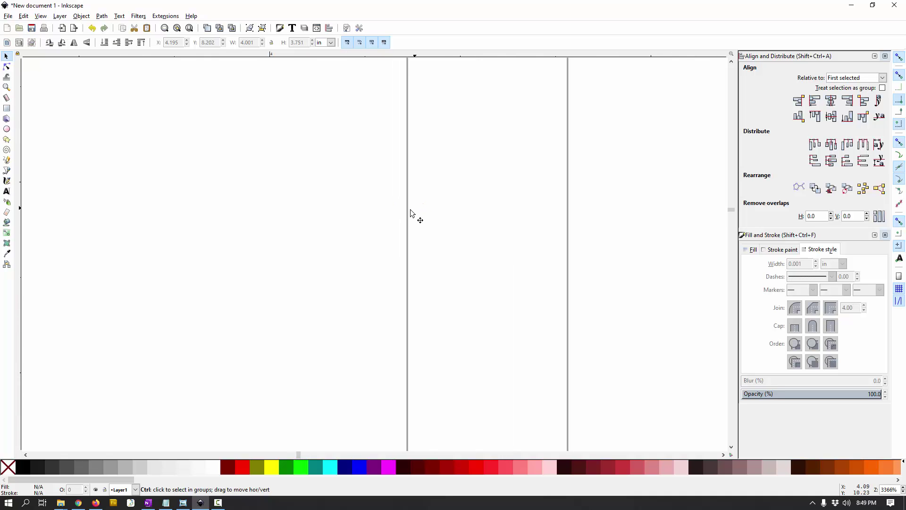
pyautogui.keyDown('ctrl'); pyautogui.scroll(-8, 410, 213); pyautogui.keyUp('ctrl')
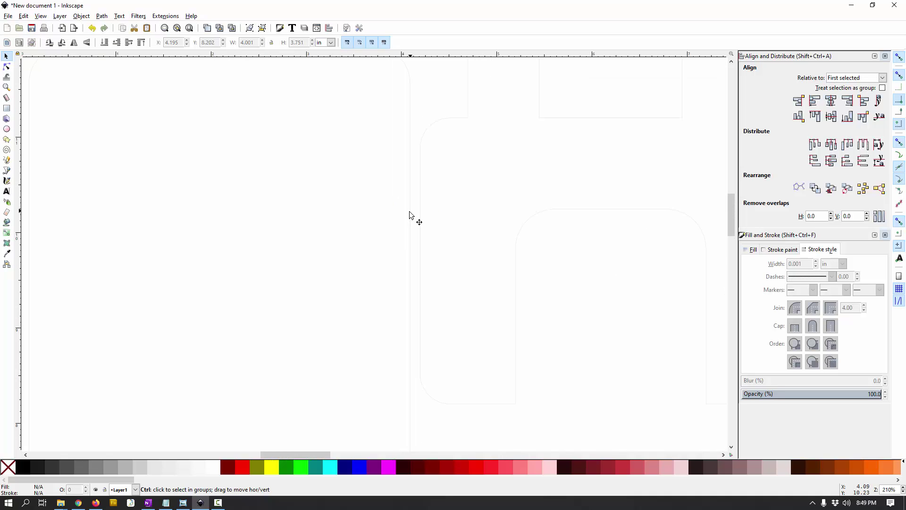
pyautogui.keyDown('ctrl'); pyautogui.scroll(-2, 410, 215); pyautogui.keyUp('ctrl')
pyautogui.keyDown('shift'); pyautogui.hscroll(5, 445, 222); pyautogui.keyUp('shift')
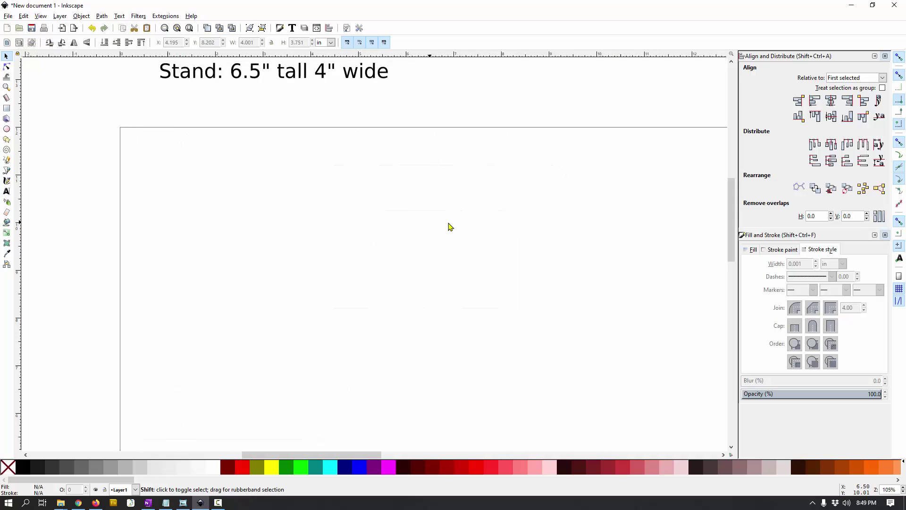
pyautogui.keyDown('shift'); pyautogui.hscroll(3, 448, 227); pyautogui.keyUp('shift')
pyautogui.scroll(-2, 449, 227)
pyautogui.keyDown('shift'); pyautogui.hscroll(-4, 447, 227); pyautogui.keyUp('shift')
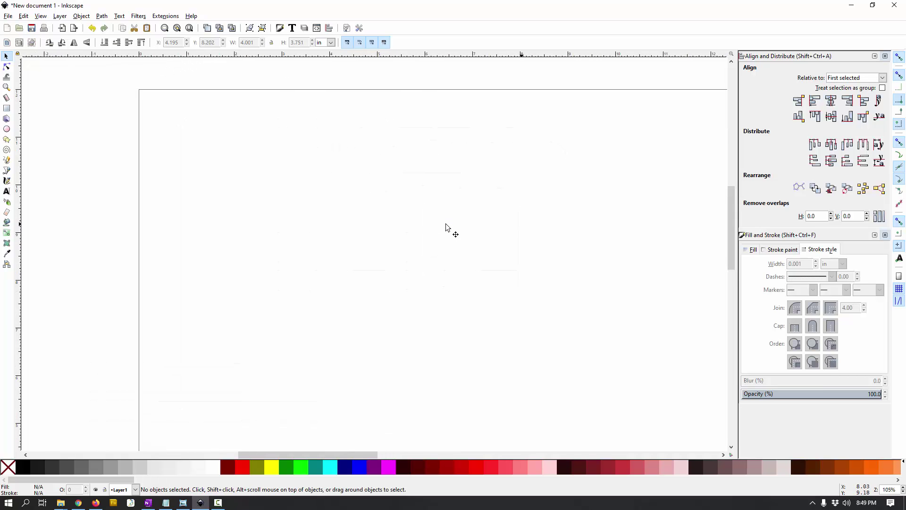